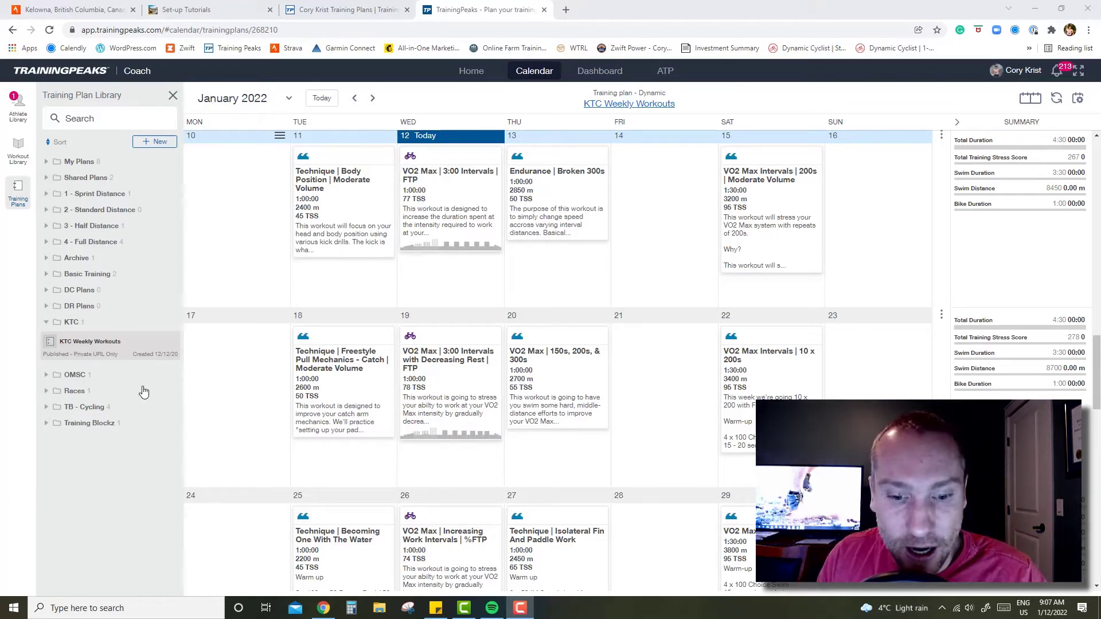
Launch Zwift from the Start menu to bring up the Zwift Launcher.
click(13, 609)
click(274, 451)
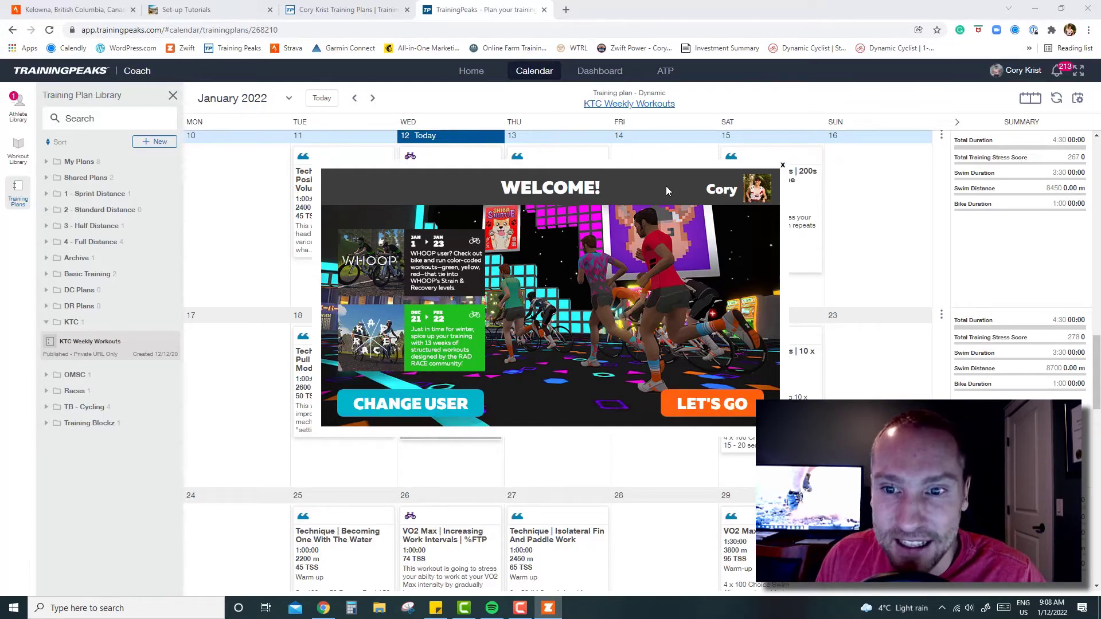
Continue past the Zwift welcome screen, then minimize the game to return to TrainingPeaks.
click(698, 415)
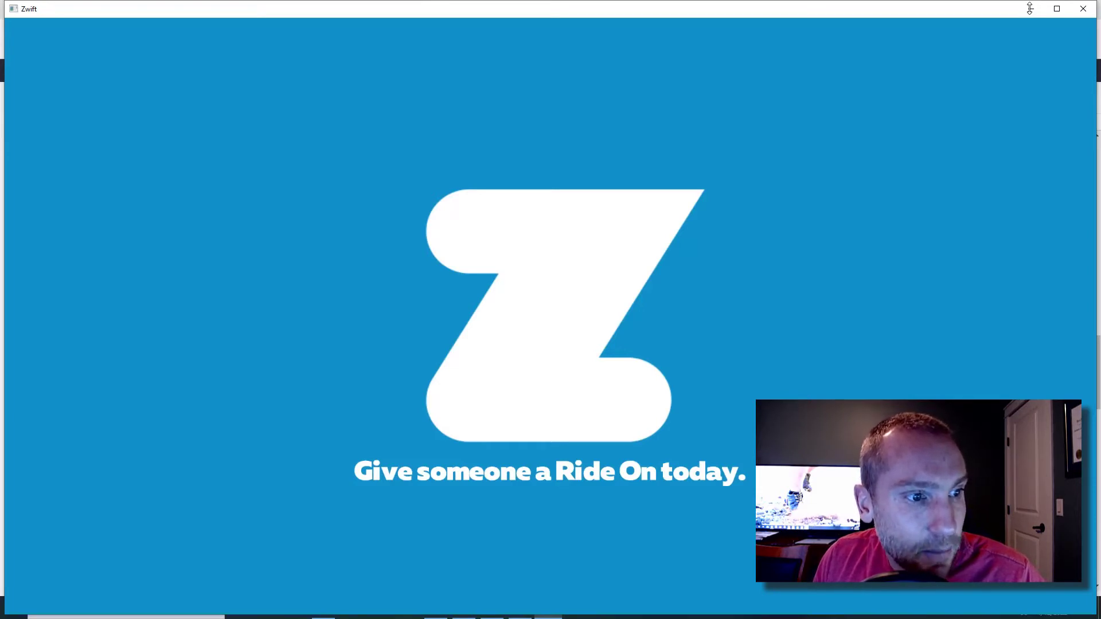
click(1030, 8)
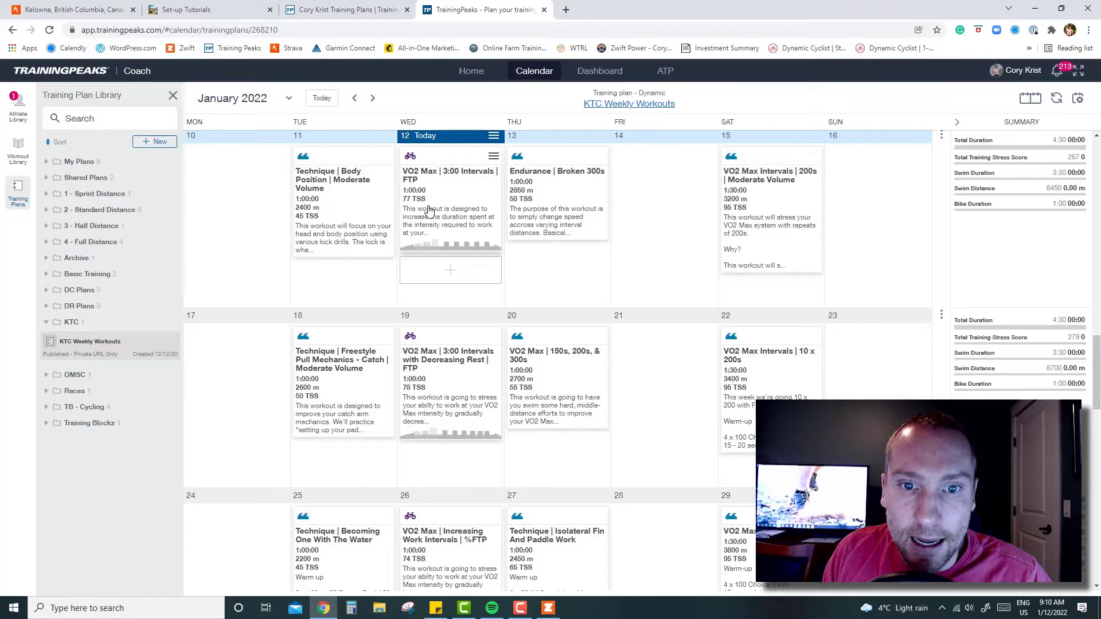
Switch to the club website tab and go to the Kelowna Triathlon Club home page.
click(194, 12)
scroll(430, 213, up, 7)
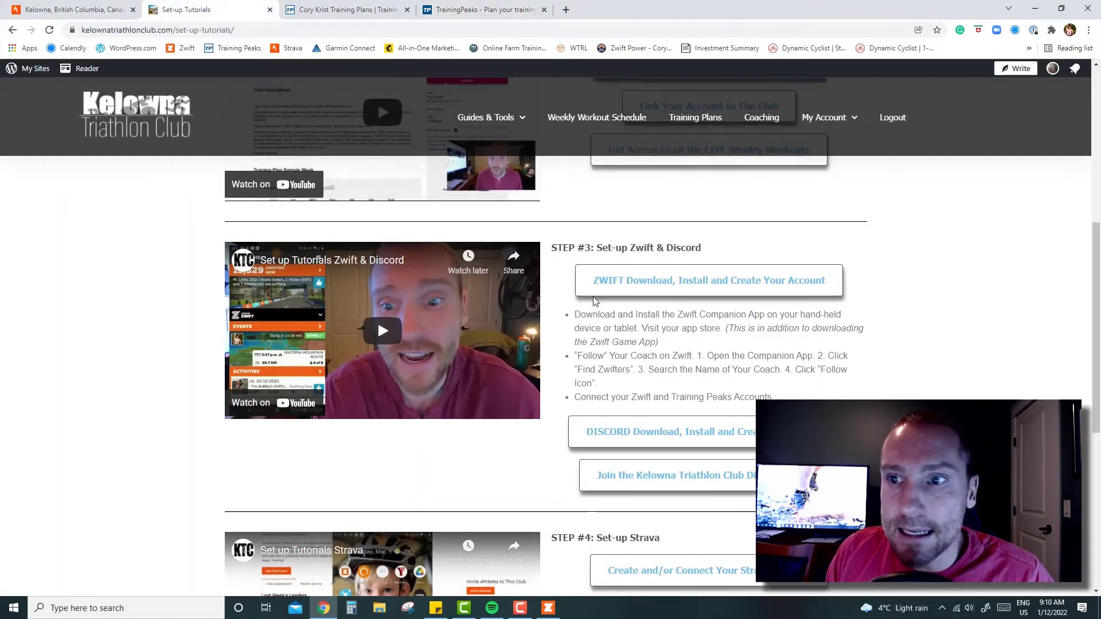
mouse_move(488, 140)
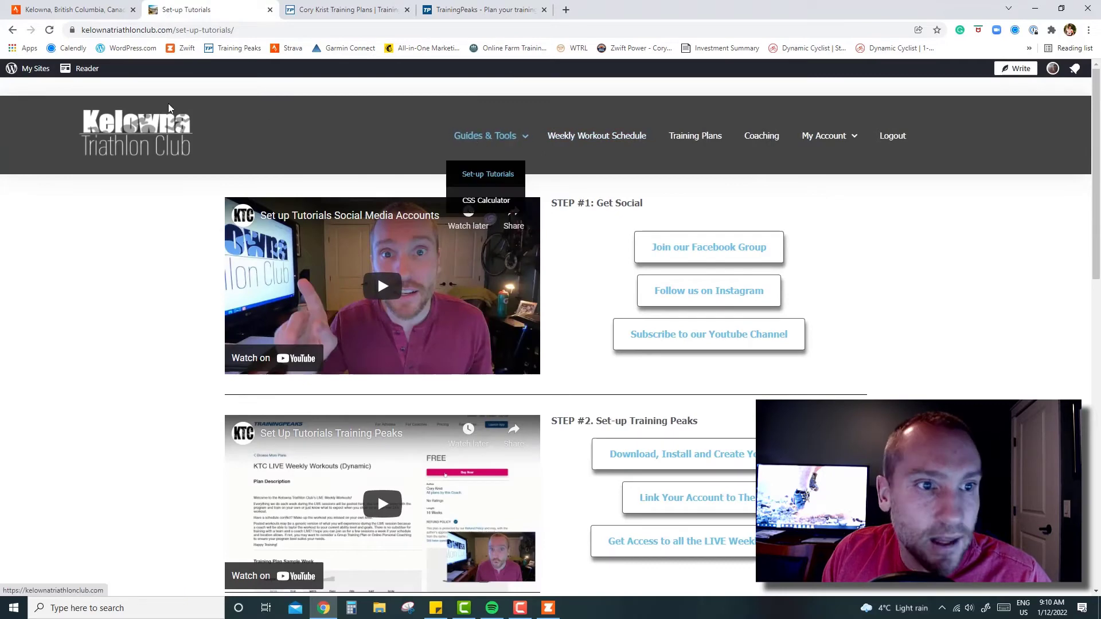
click(159, 131)
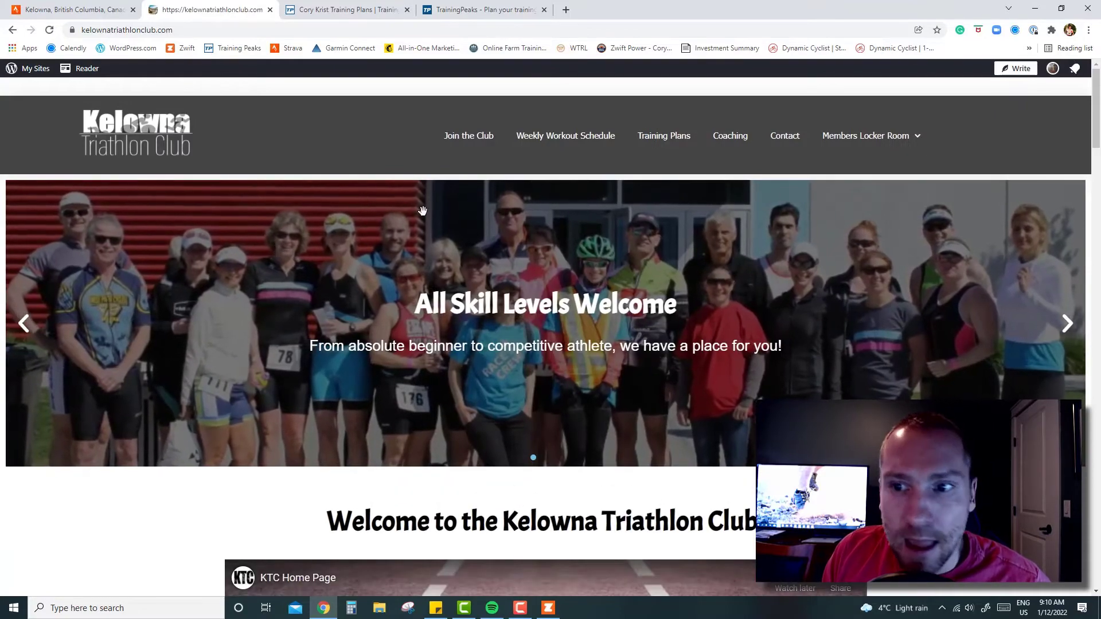
Open Members Locker Room, then Guides & Tools > Set-up Tutorials, down to Step #2 Training Peaks.
mouse_move(882, 140)
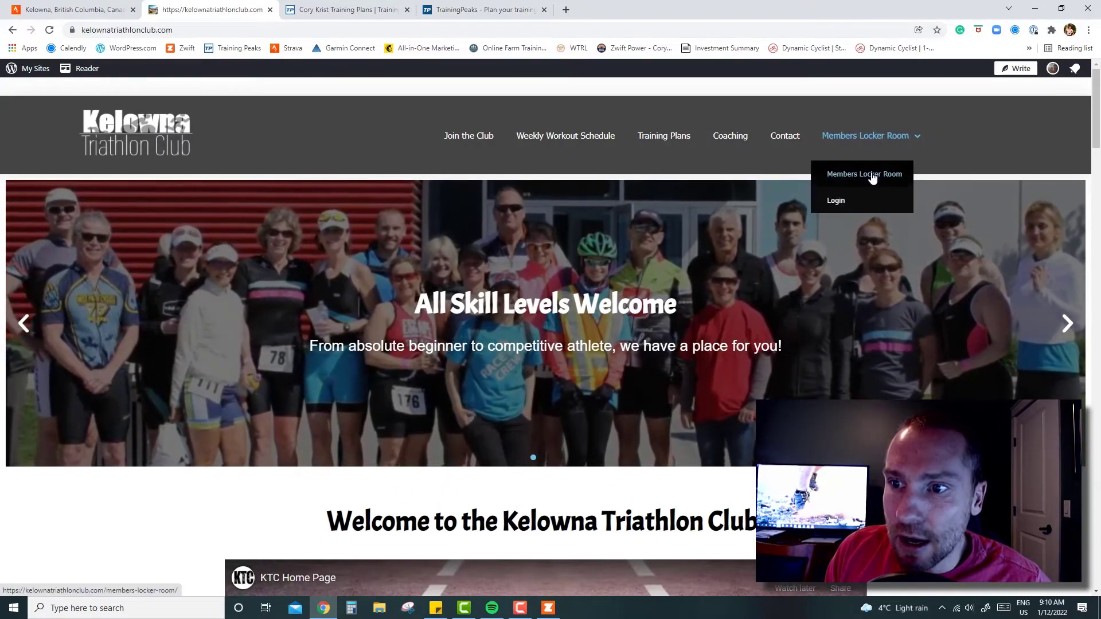
click(871, 177)
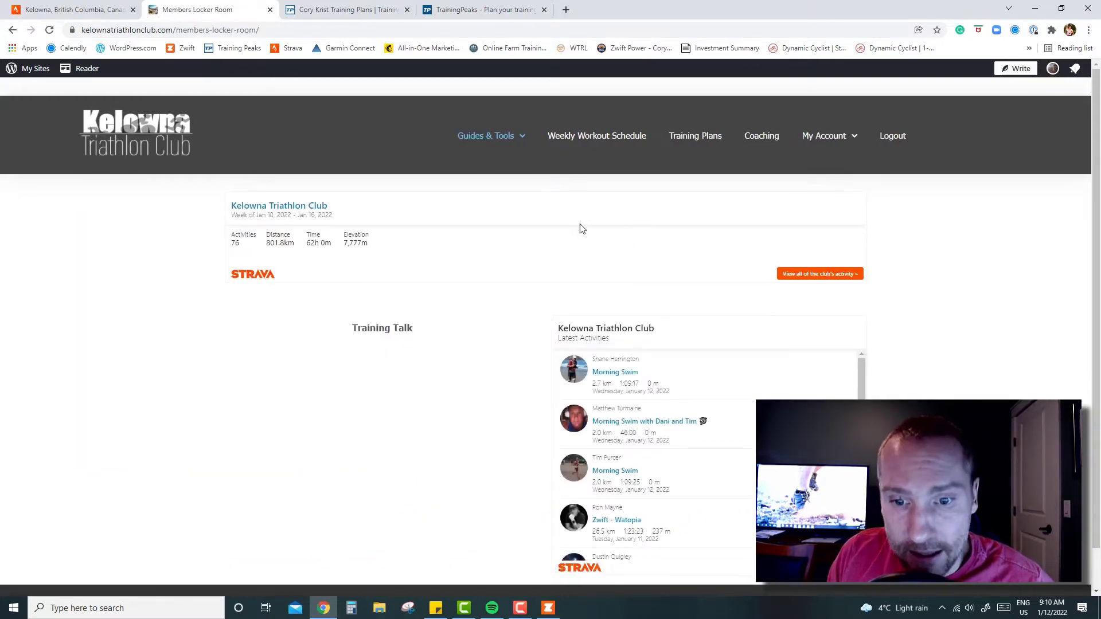
mouse_move(470, 141)
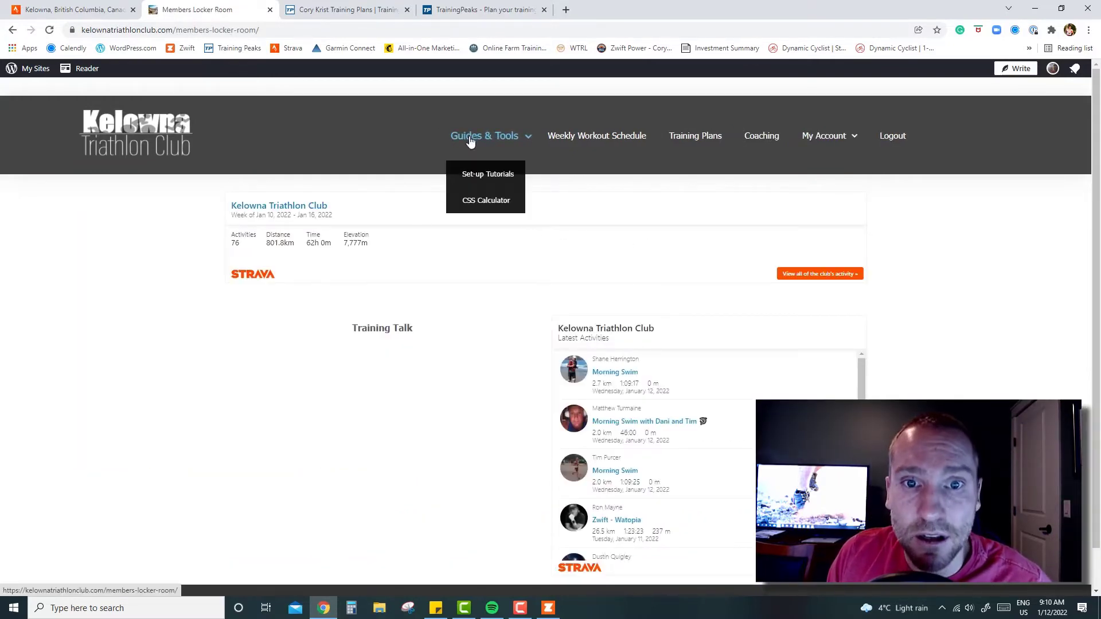
click(489, 175)
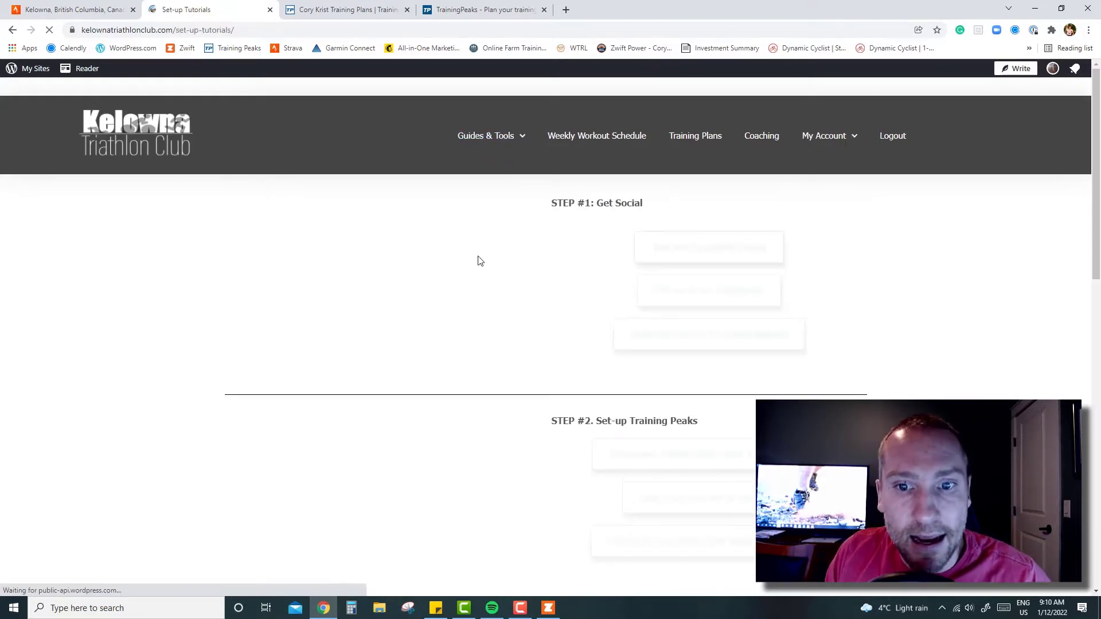
scroll(612, 321, down, 1)
scroll(611, 319, down, 2)
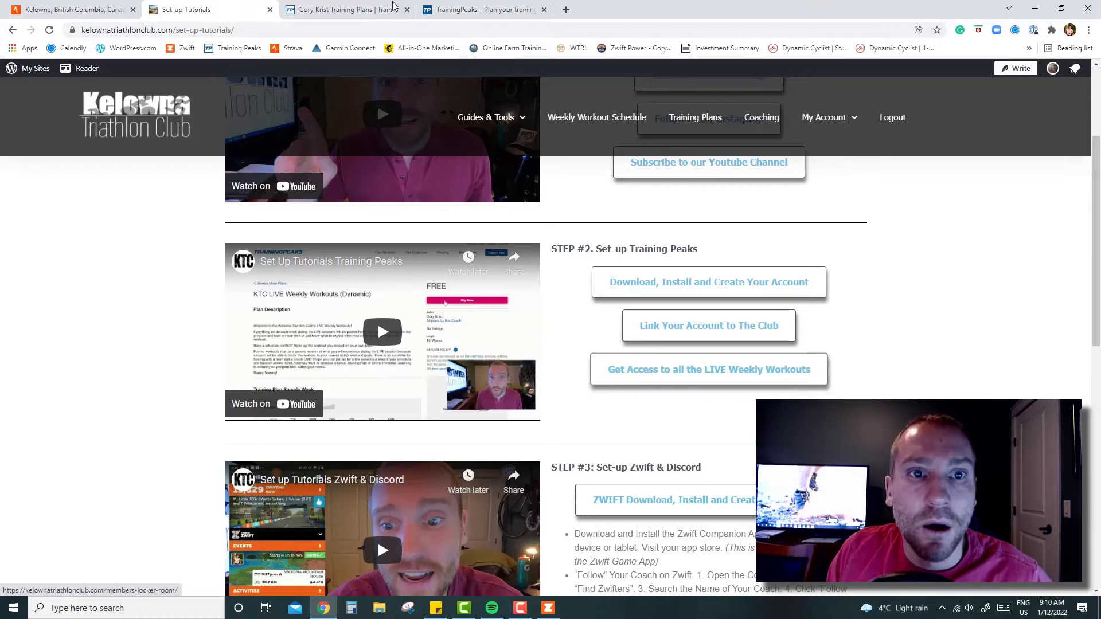
Load the Zwift website from the bookmark in a new browser tab.
click(482, 10)
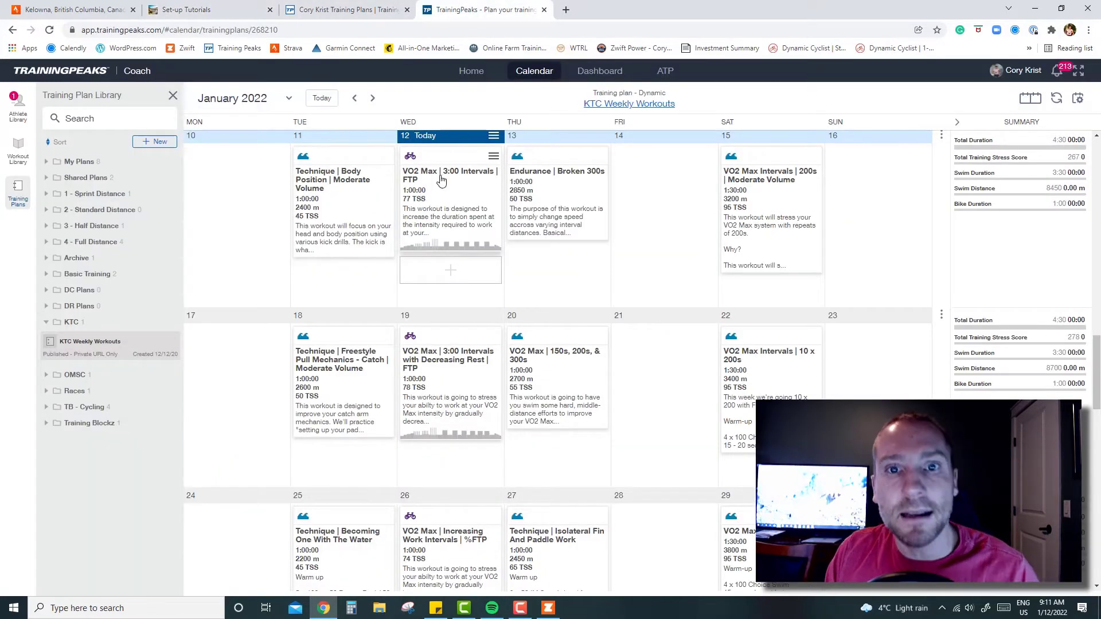
click(566, 11)
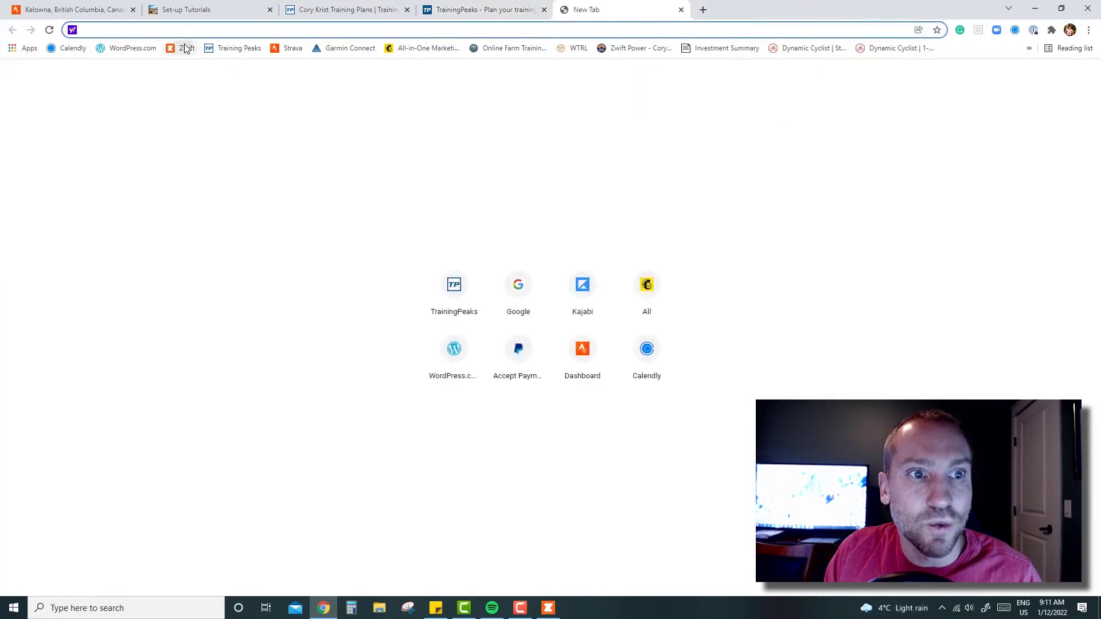
click(183, 48)
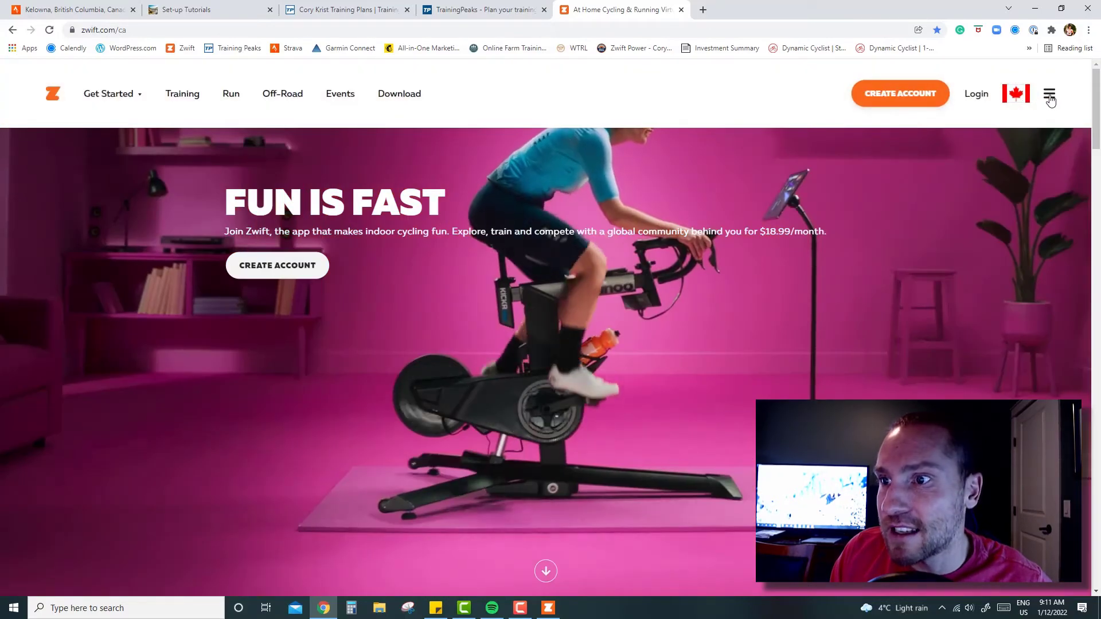
click(1050, 97)
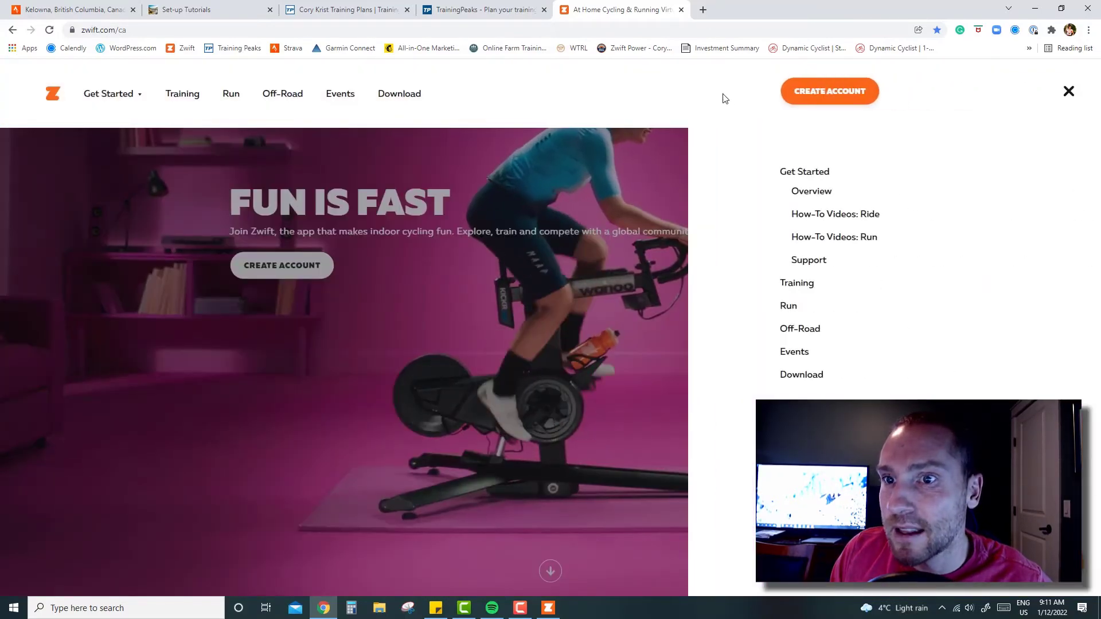
click(688, 105)
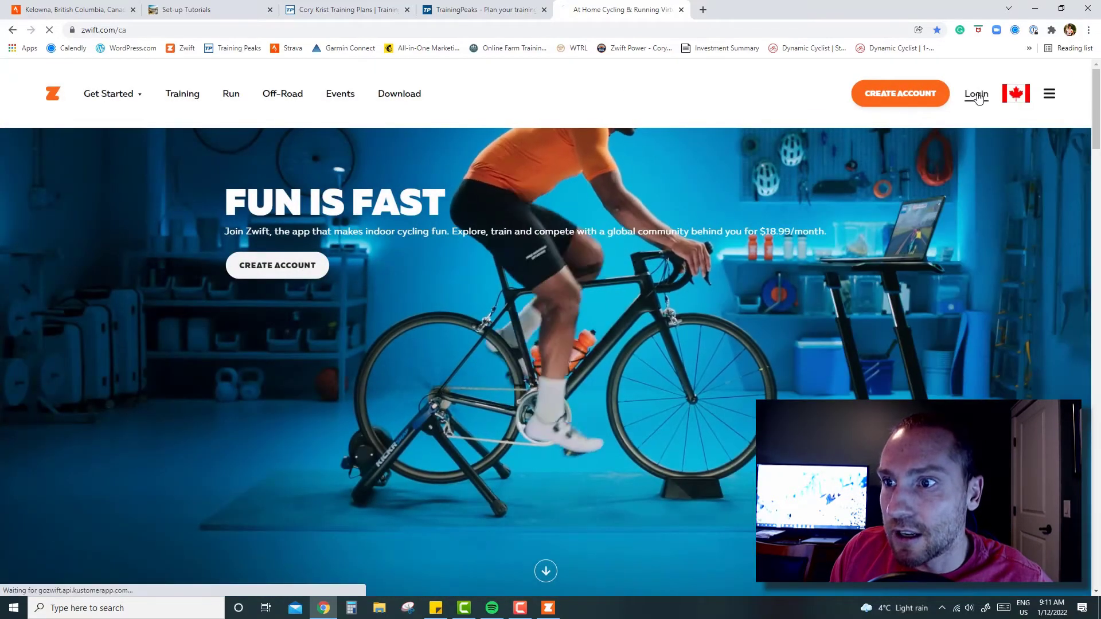
Sign in to the Zwift account using the saved autofill login details.
click(976, 94)
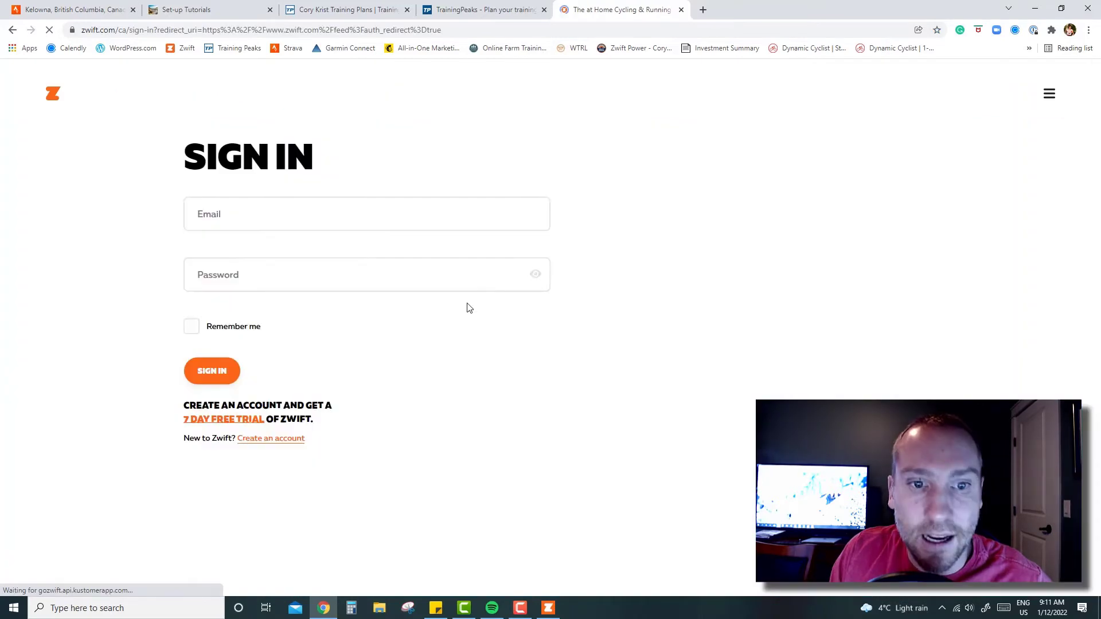
click(297, 224)
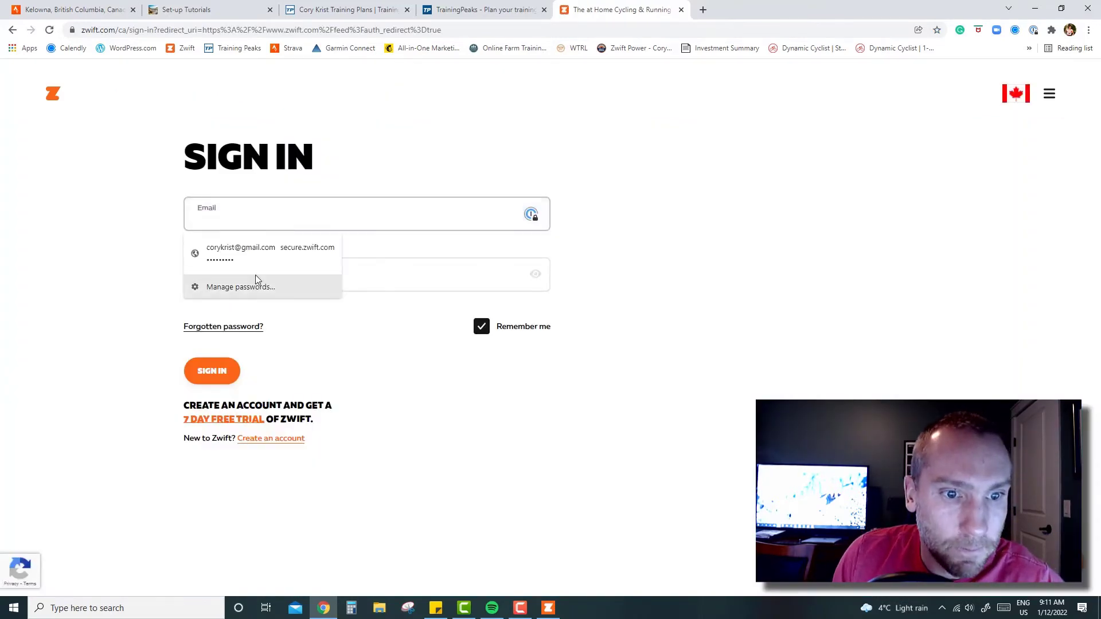
click(260, 253)
click(217, 377)
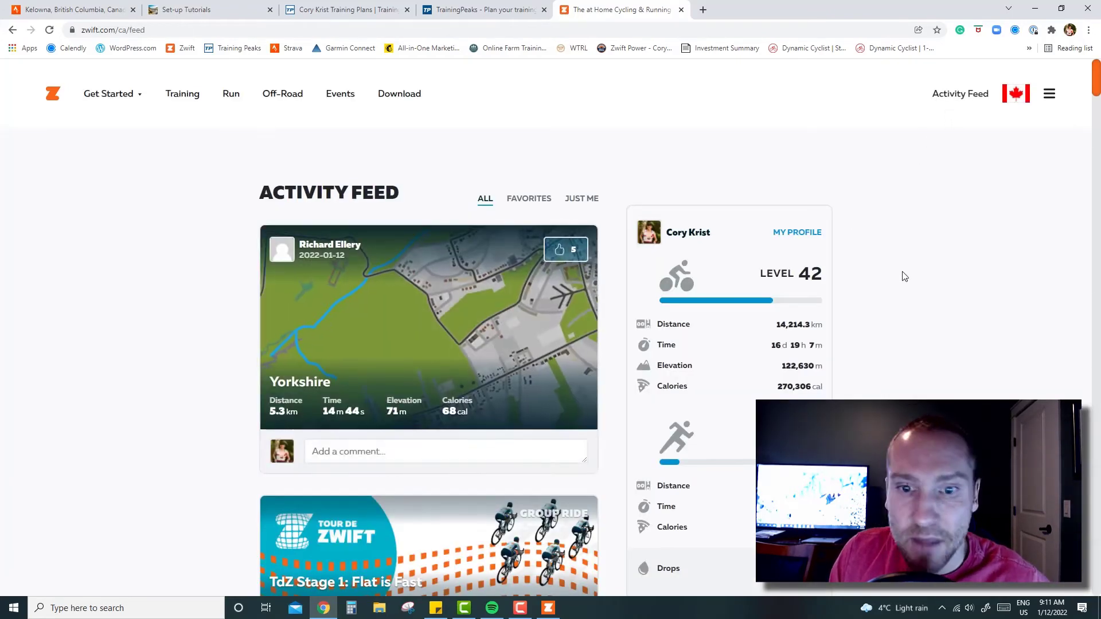
Open the Zwift profile's Connections settings and confirm TrainingPeaks is linked.
click(1050, 96)
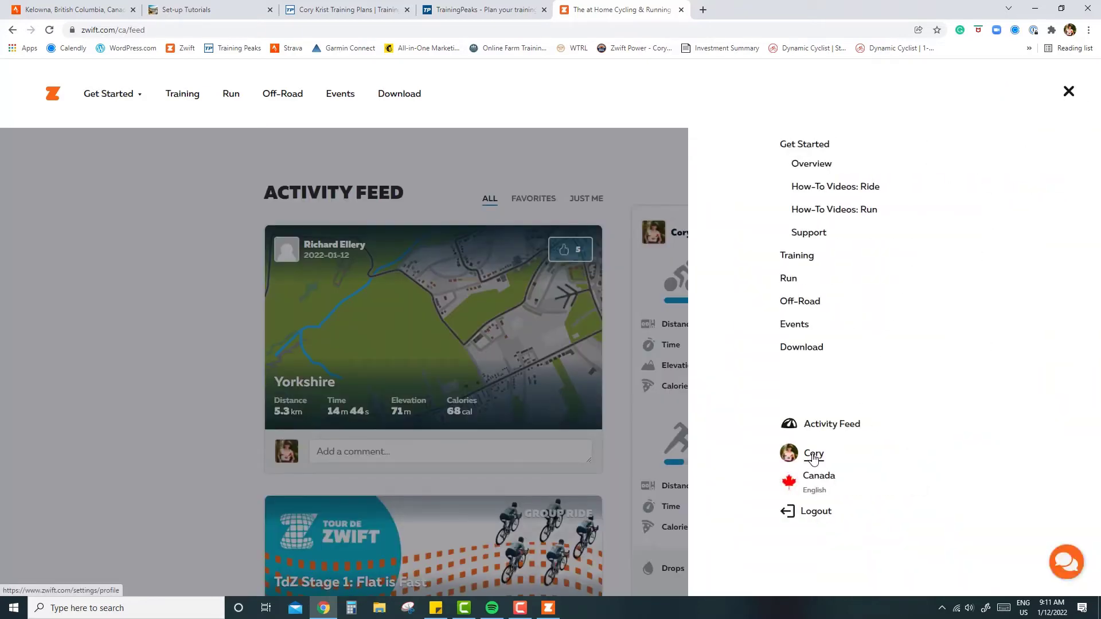
click(813, 458)
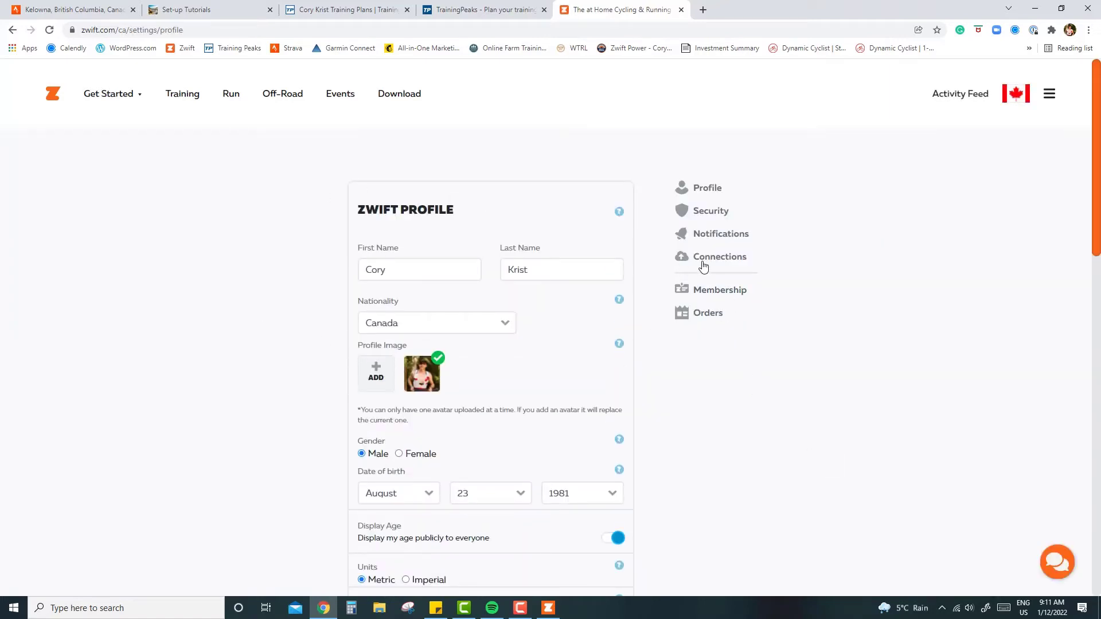
click(723, 257)
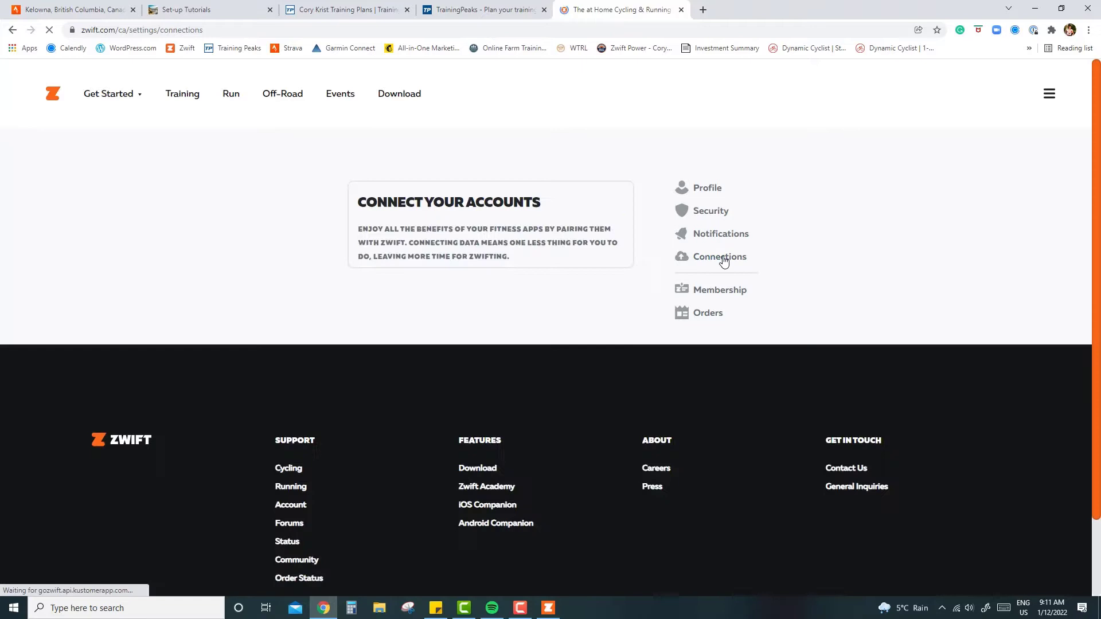
scroll(624, 277, down, 3)
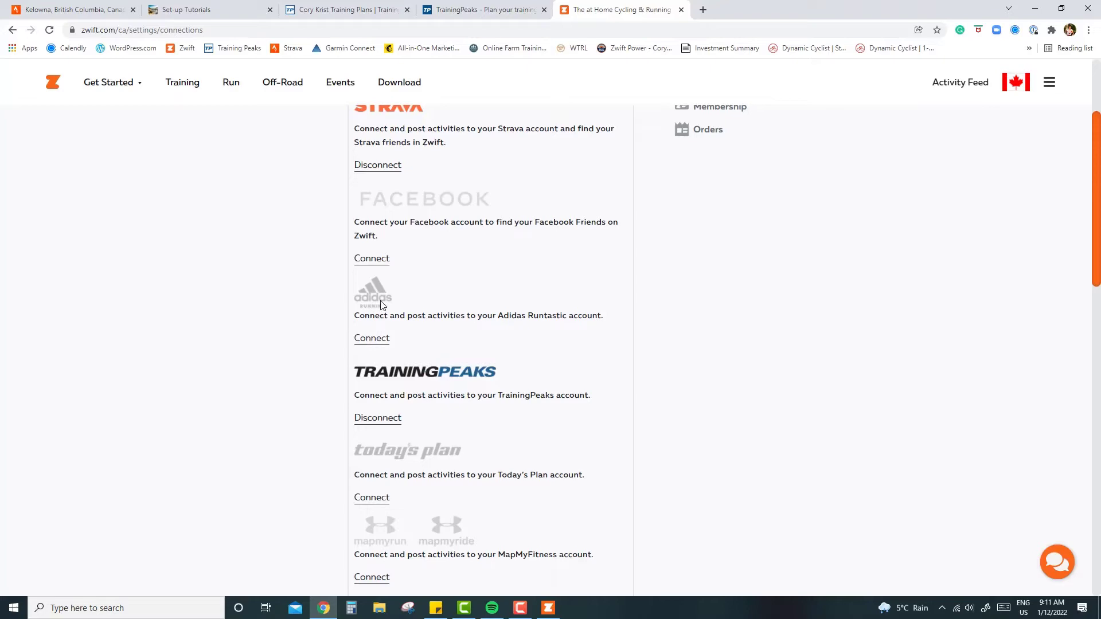
scroll(469, 417, up, 2)
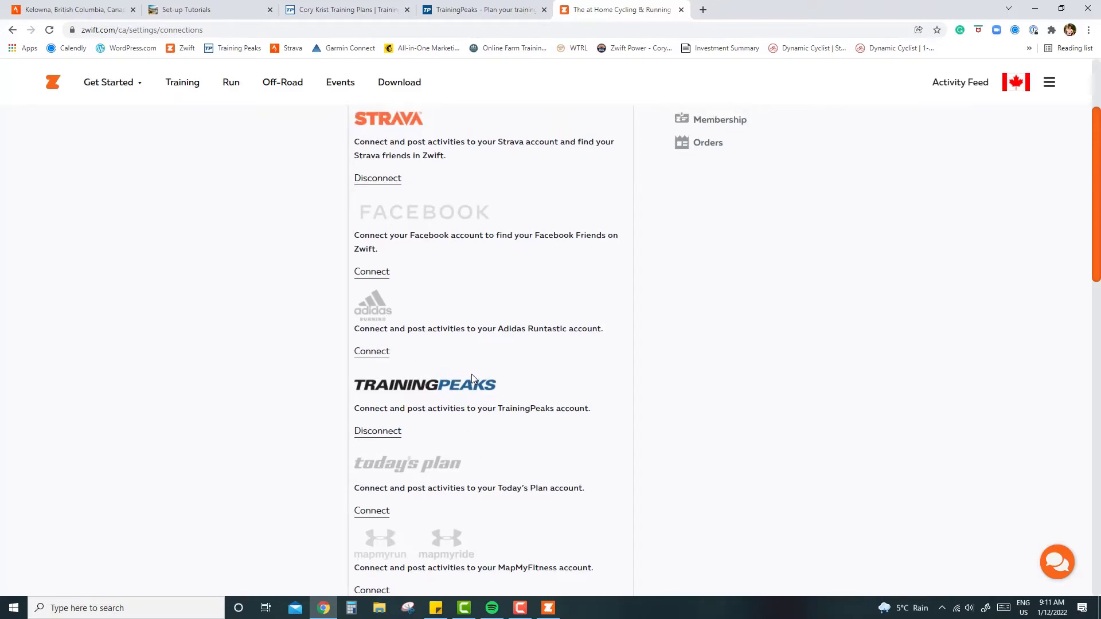
Bring Zwift forward, accept the paired KICKR CORE devices, and open the Training workout menu.
click(552, 611)
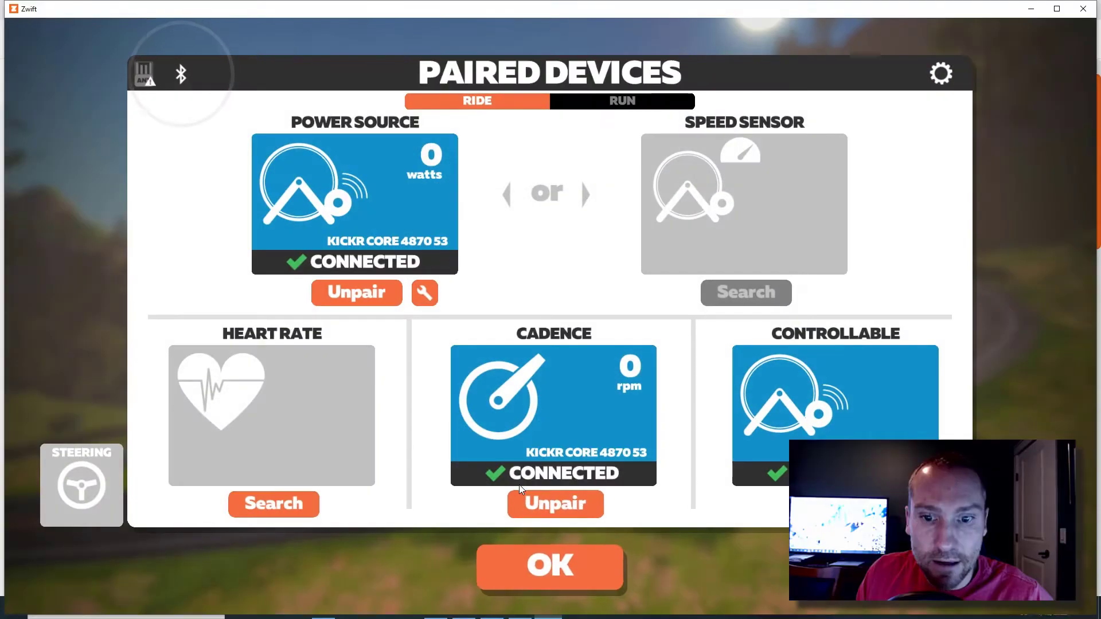
click(530, 571)
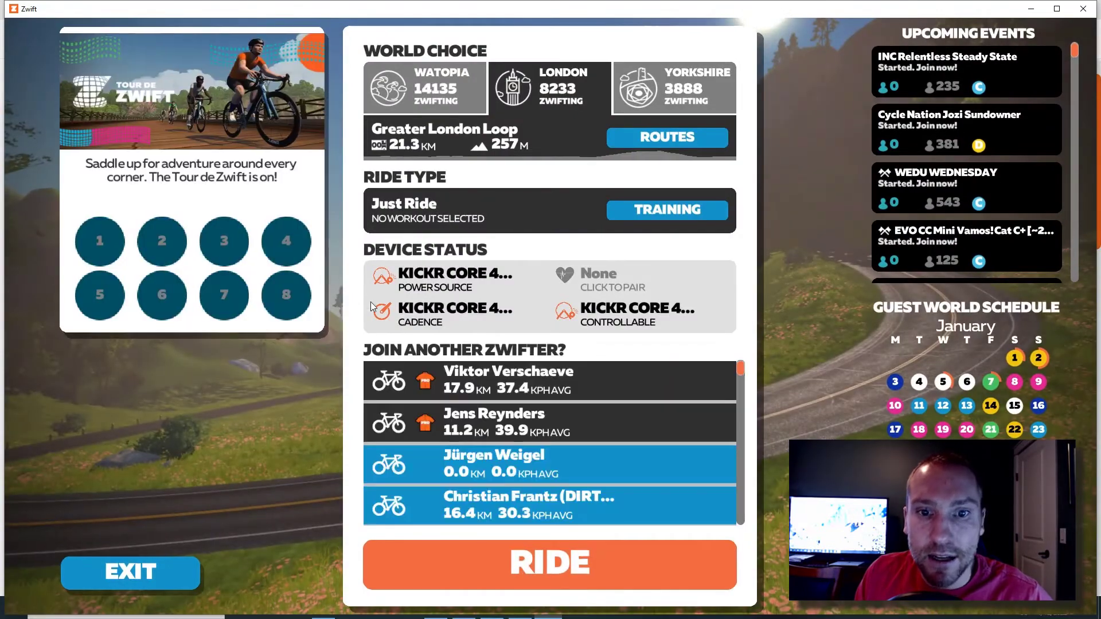
click(651, 211)
Confirm TrainingPeaks Custom Workouts holds VO2 Max | 3:00 Intervals | FTP, then go back and minimize Zwift.
scroll(363, 239, up, 1)
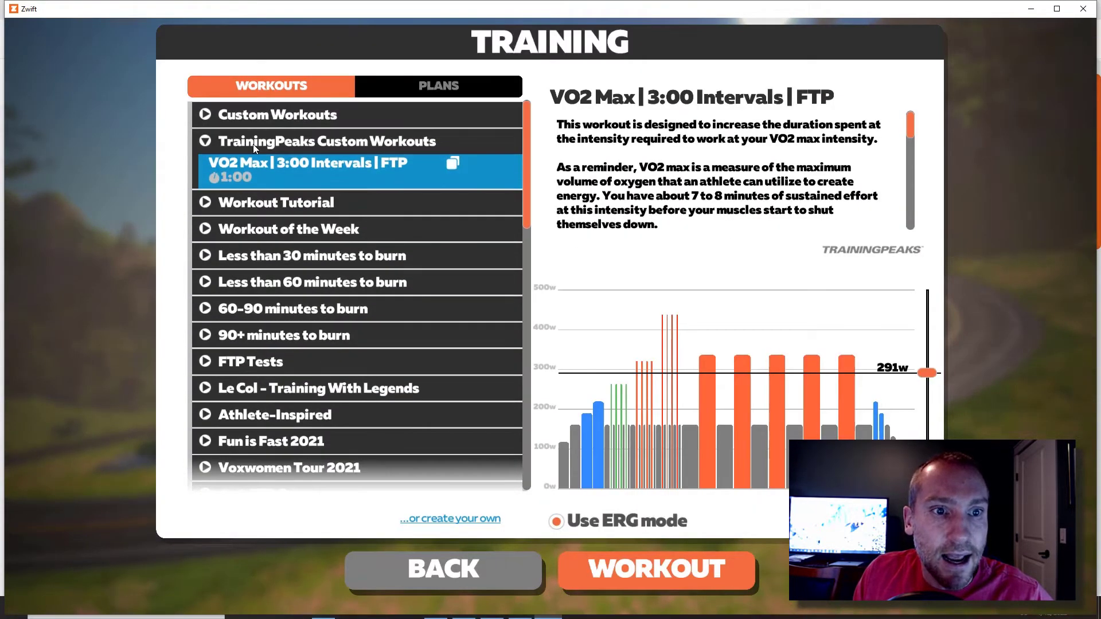
click(207, 145)
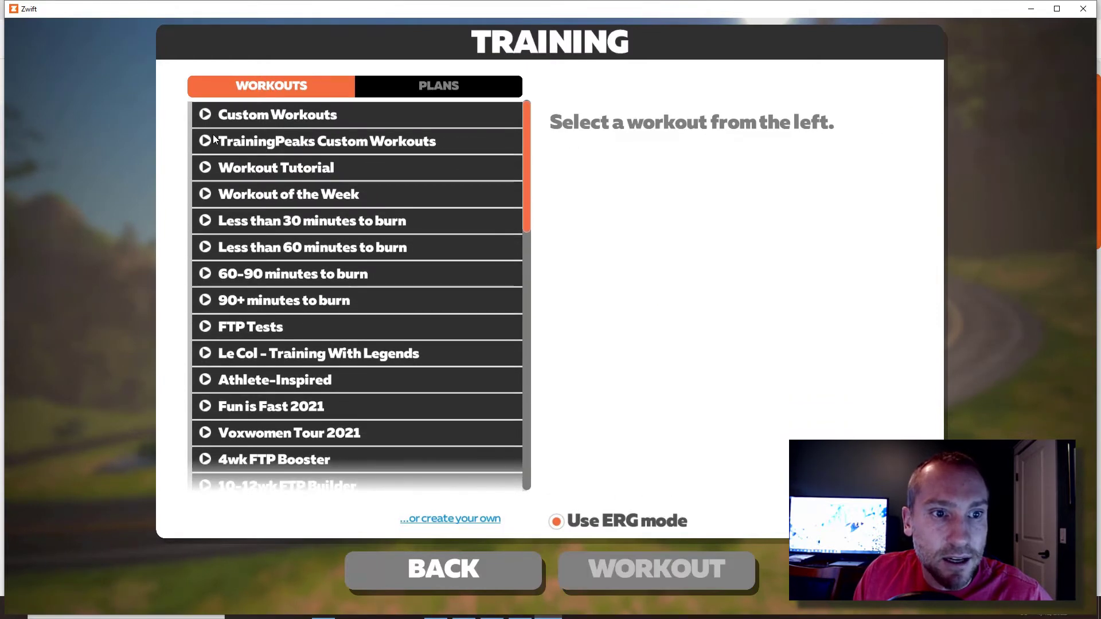
click(212, 137)
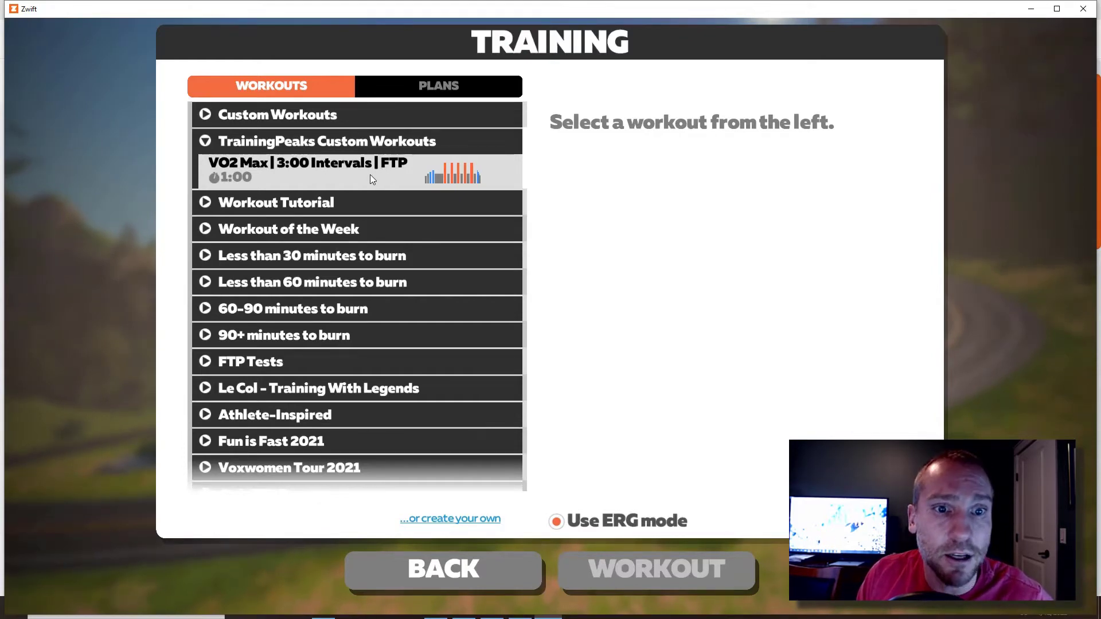
click(493, 581)
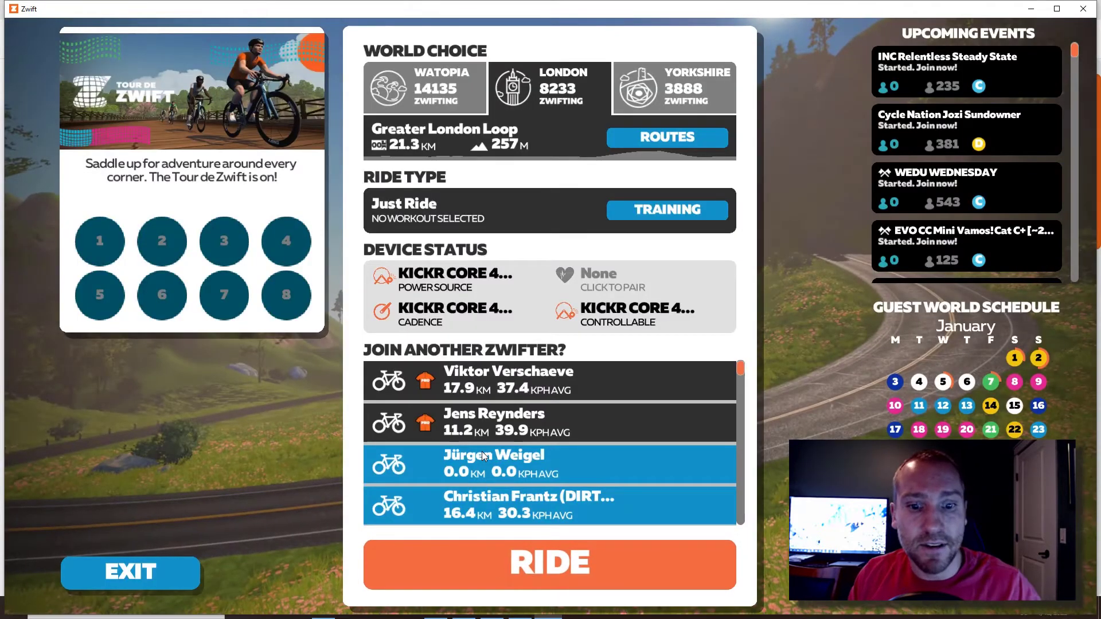
click(1031, 9)
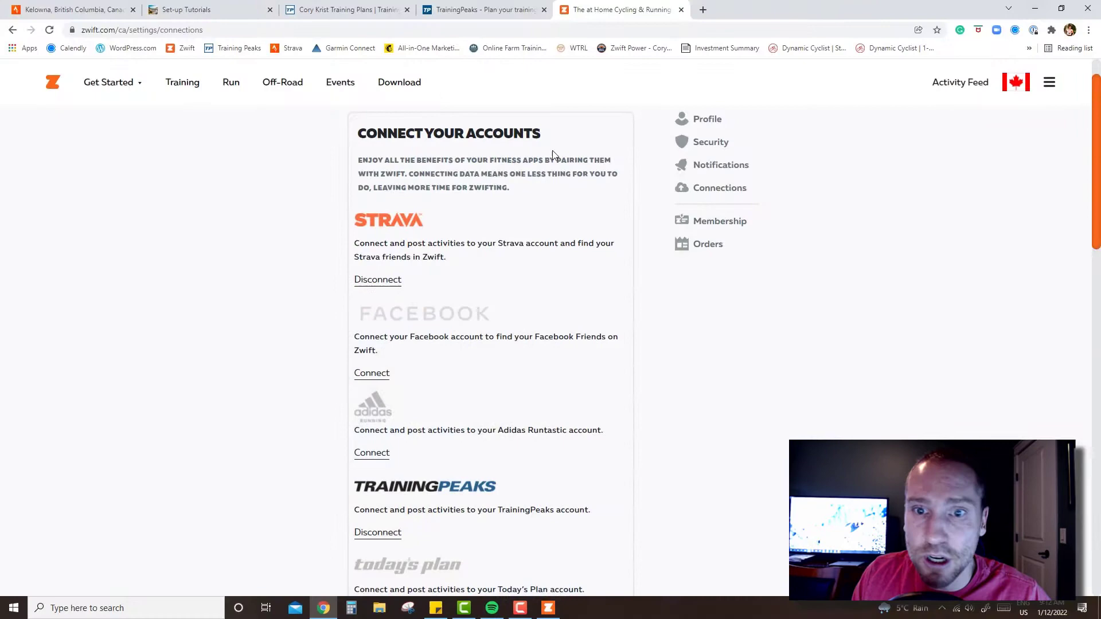
Load the athlete's own calendar from the Athlete Library, showing the 12 January VO2 Max workout.
click(483, 11)
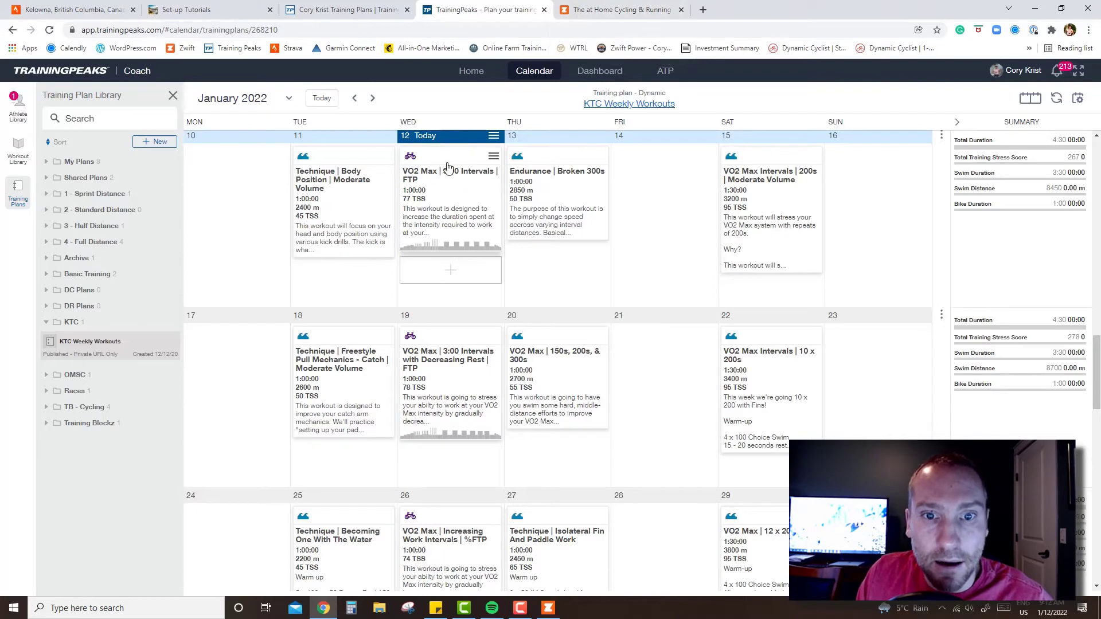
click(18, 108)
click(95, 216)
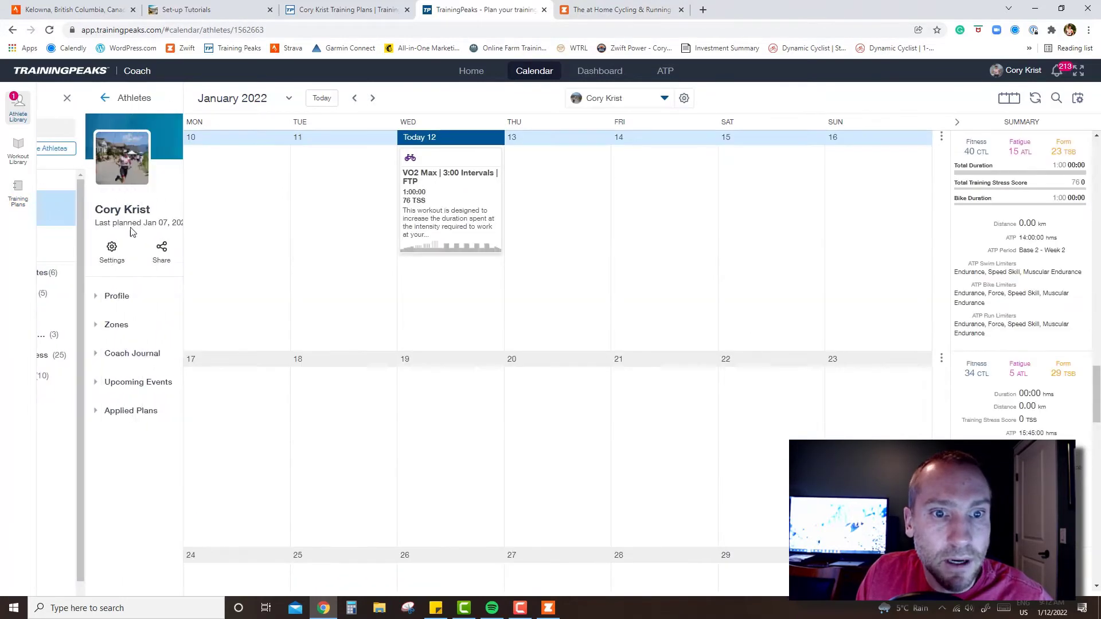
scroll(574, 318, down, 2)
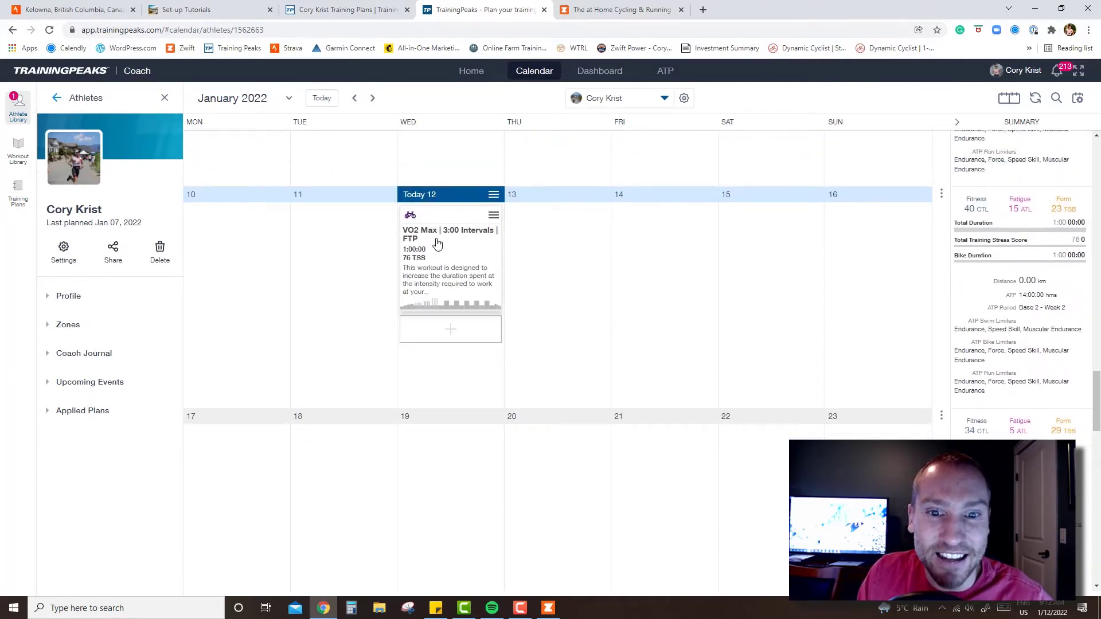
Export the 12 January VO2 Max | 3:00 Intervals | FTP workout as a ZWO file.
click(438, 243)
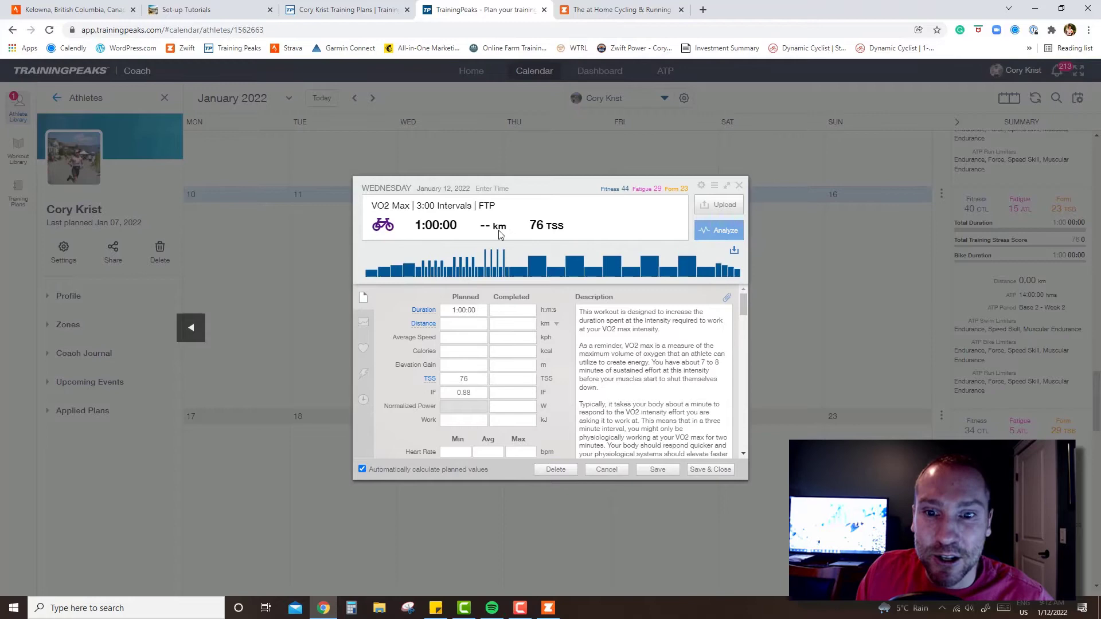
click(734, 253)
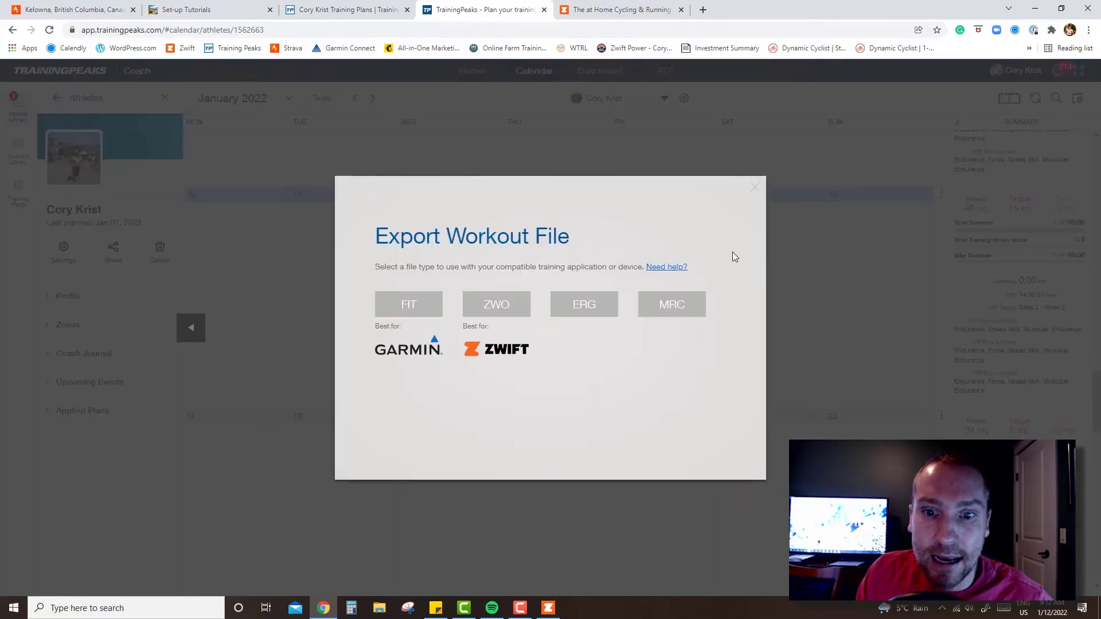
click(504, 312)
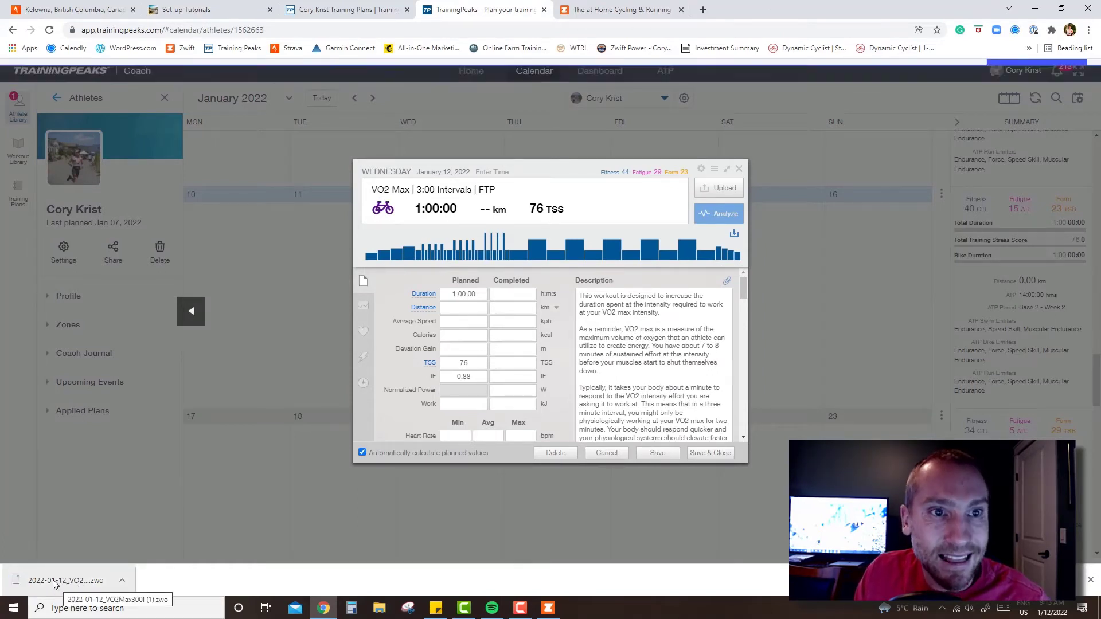
Copy the downloaded .zwo file into Documents > Zwift > Workouts > 162700.
click(378, 609)
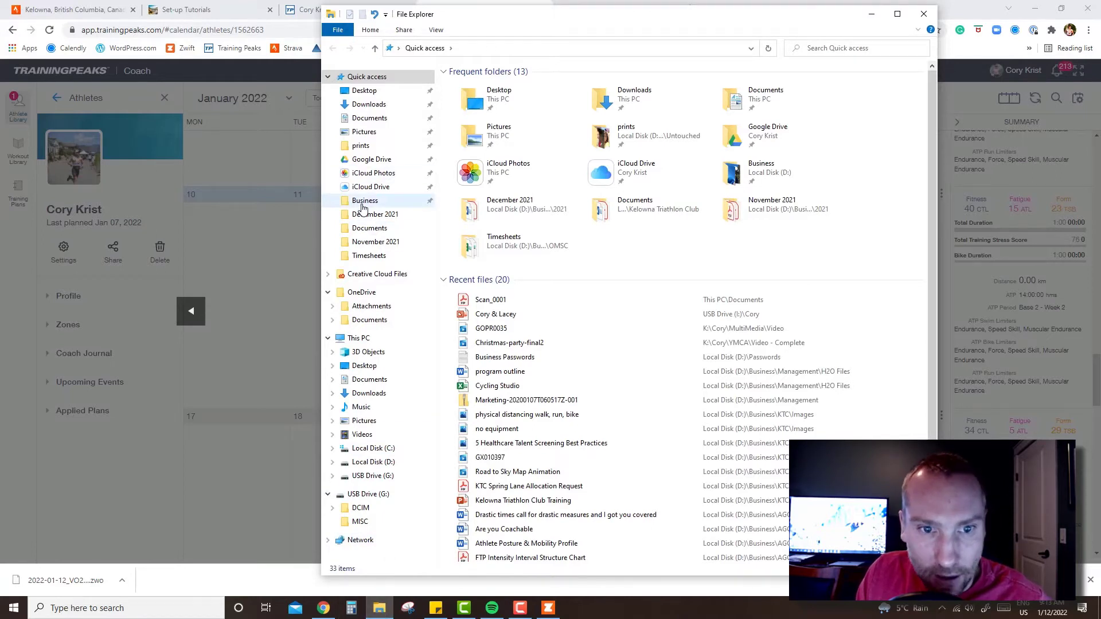
click(382, 121)
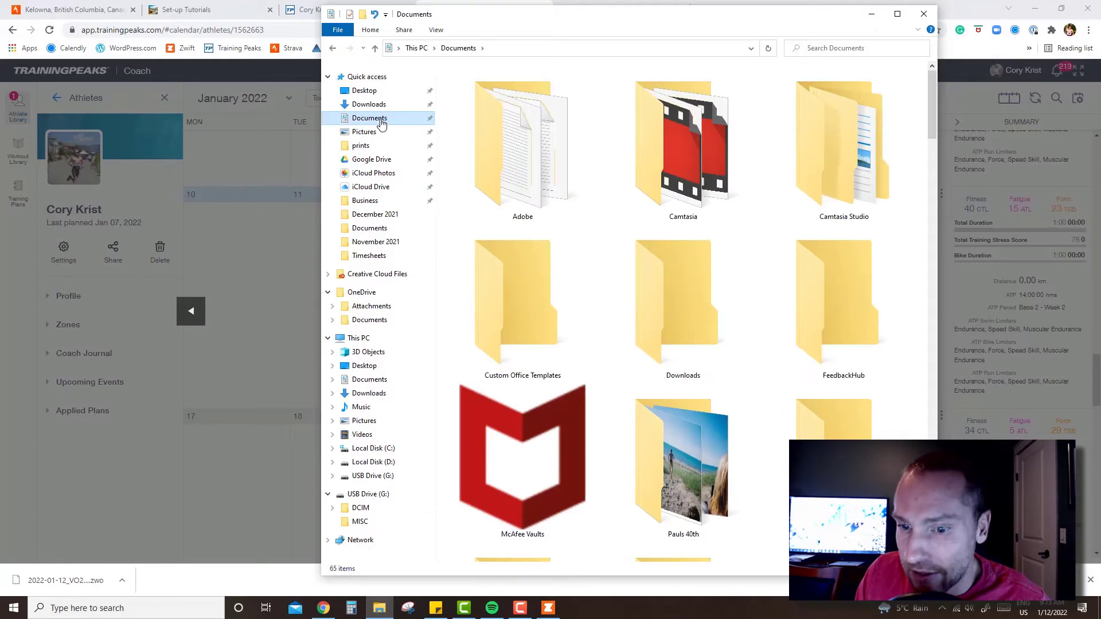
click(839, 50)
scroll(580, 413, down, 6)
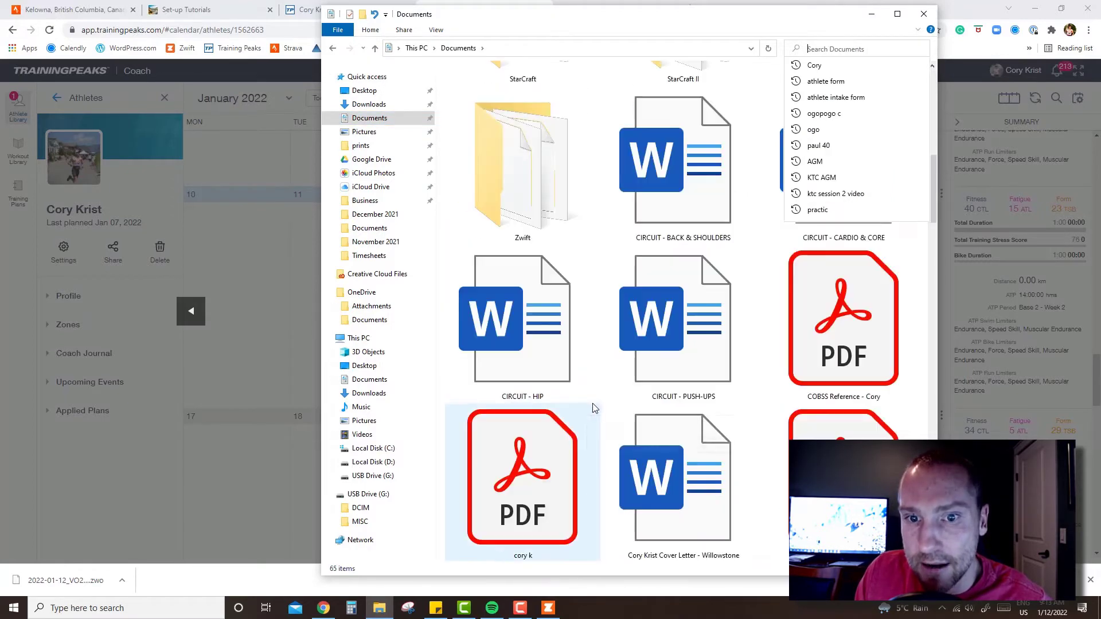
scroll(573, 413, up, 5)
double_click(516, 455)
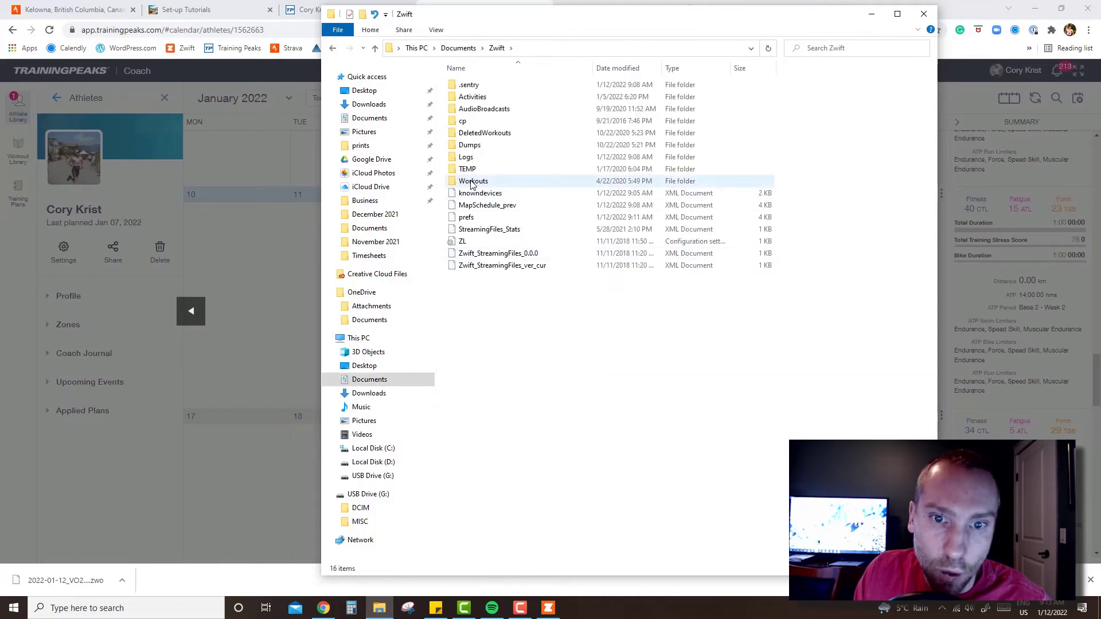
double_click(472, 182)
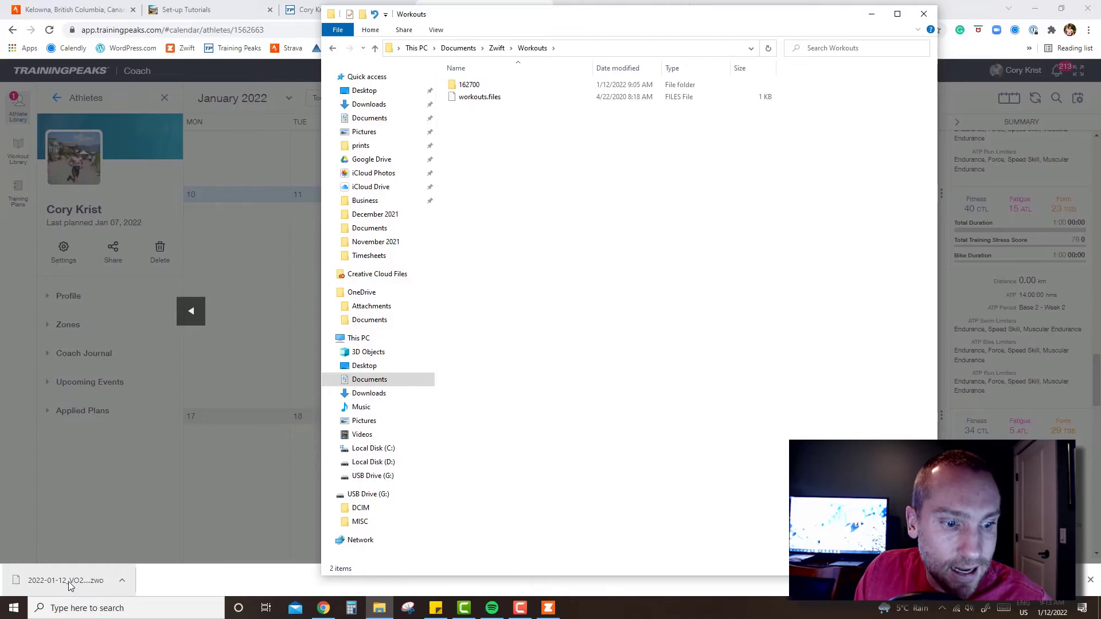
drag(68, 585, 493, 89)
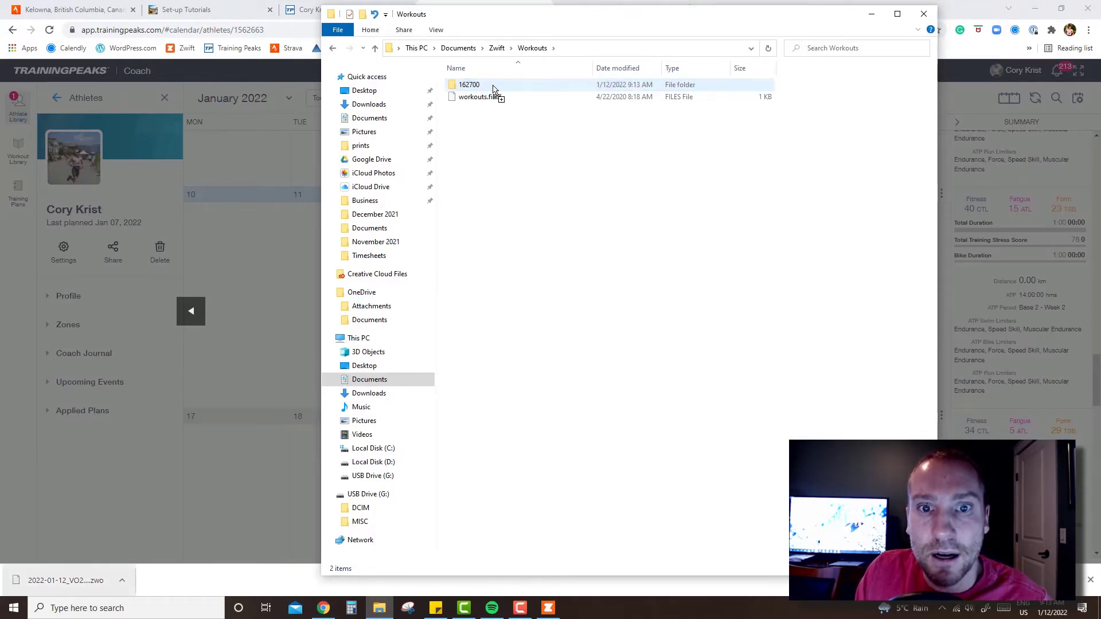
Delete the duplicate 2022-01-12_VO2Max300I (1).zwo from 162700 and close File Explorer.
double_click(483, 86)
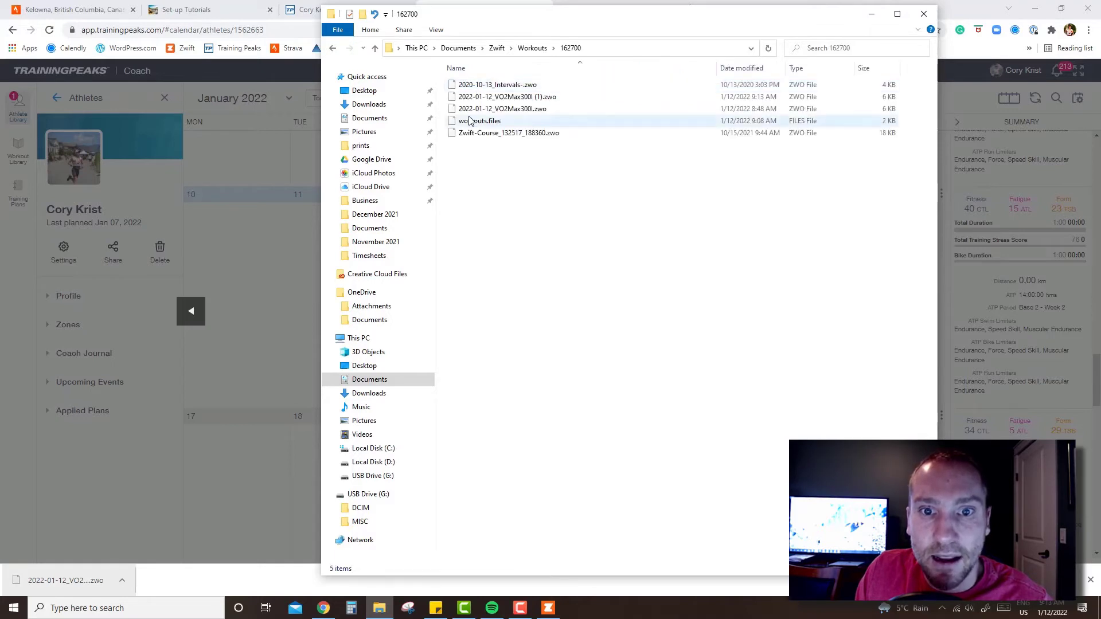
click(481, 98)
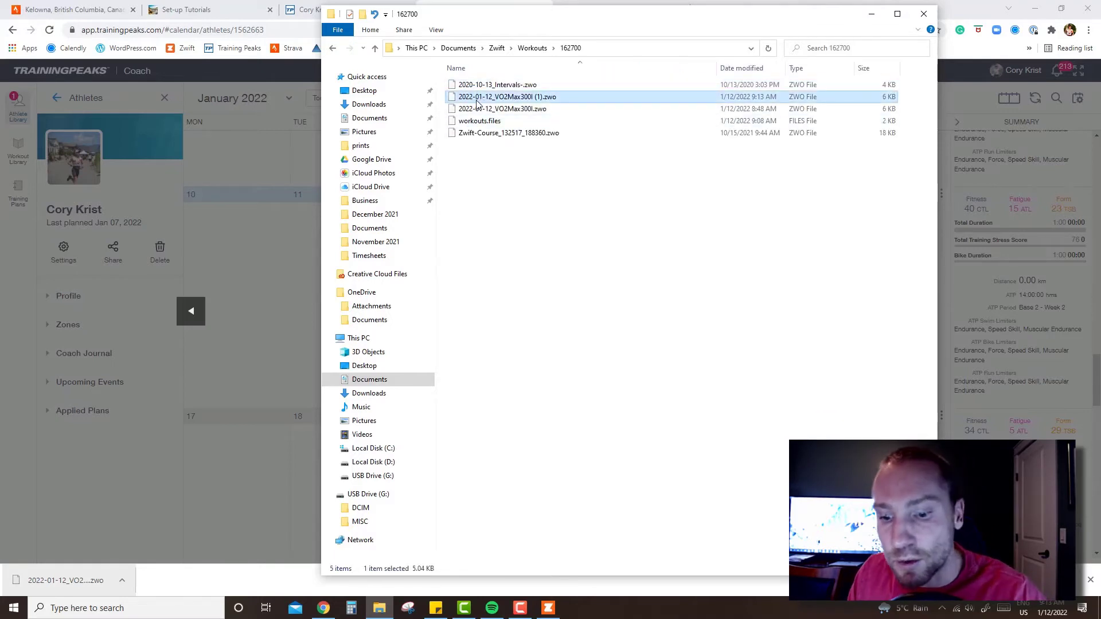
key(Delete)
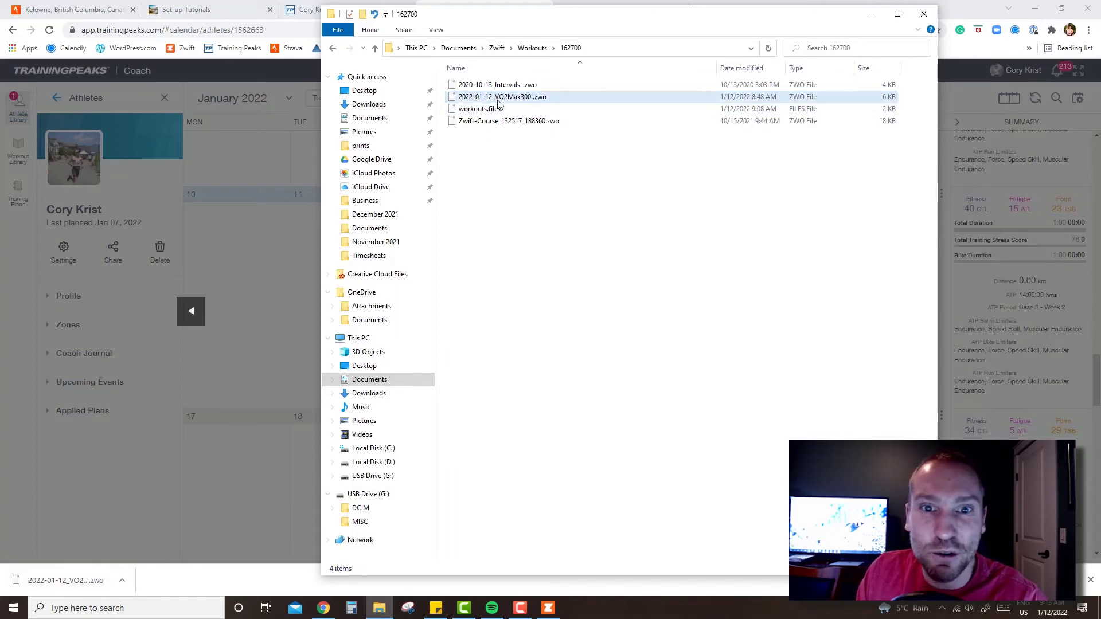
click(500, 100)
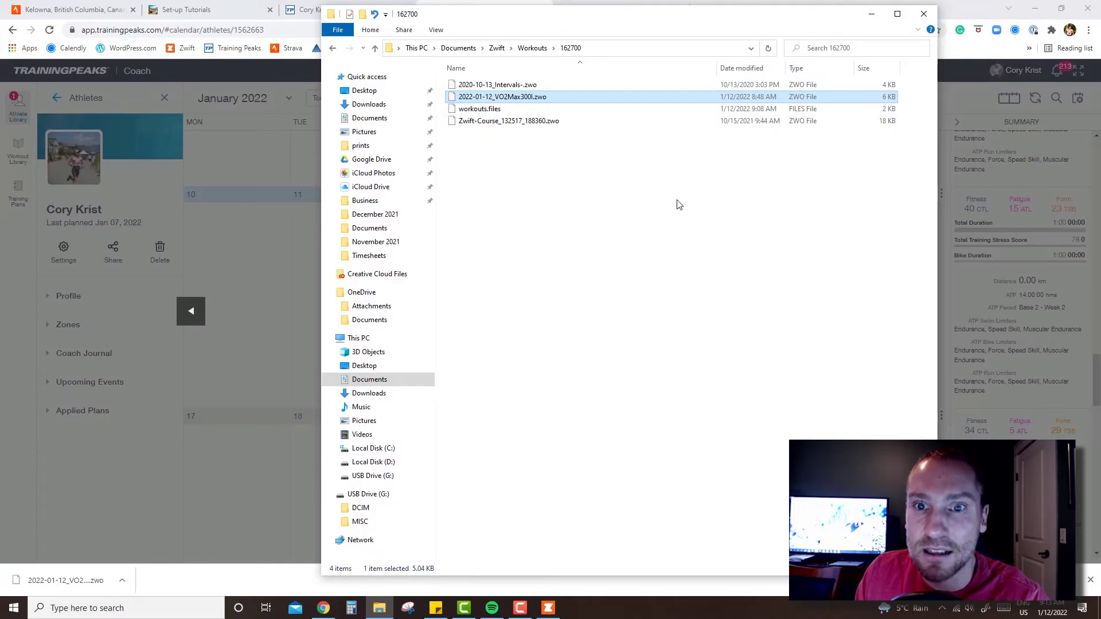
click(924, 14)
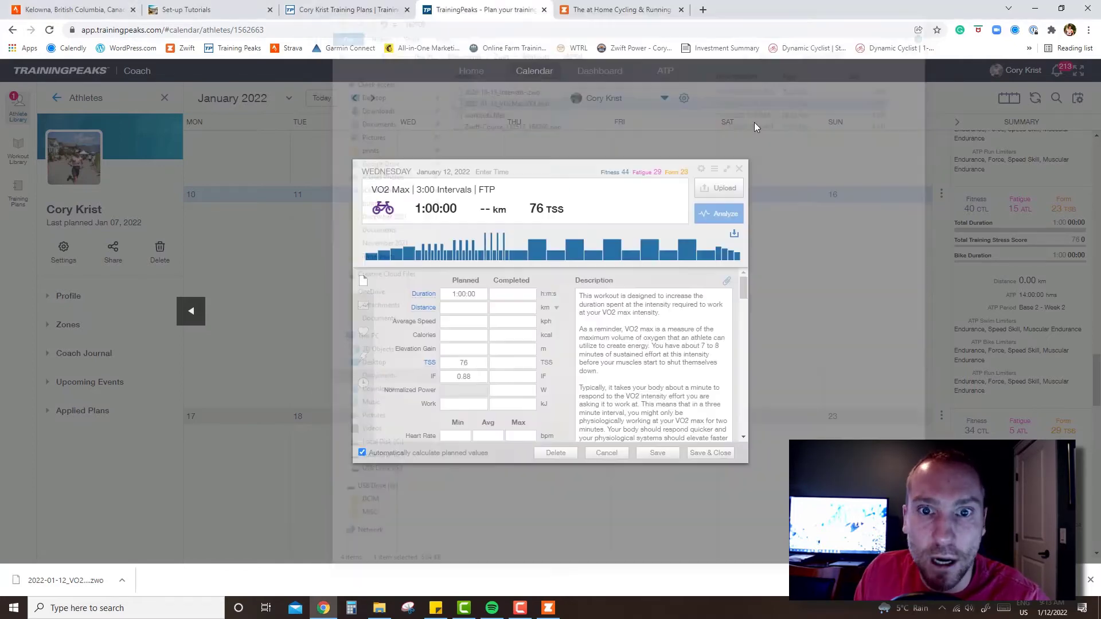
Bring Zwift to the front and start a free ride in London.
click(549, 610)
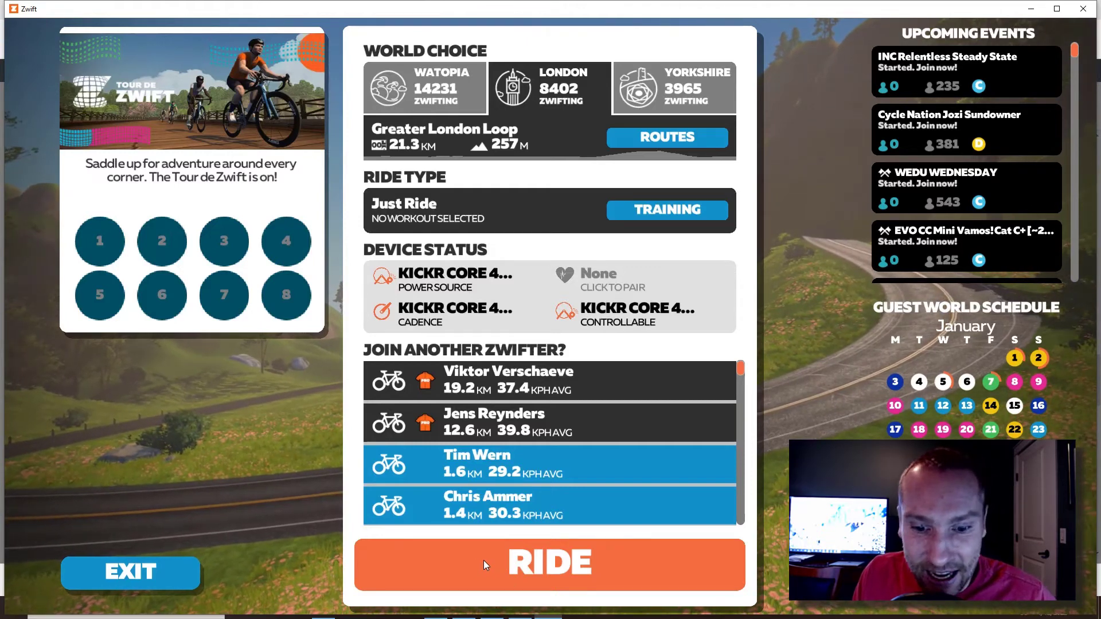
click(461, 559)
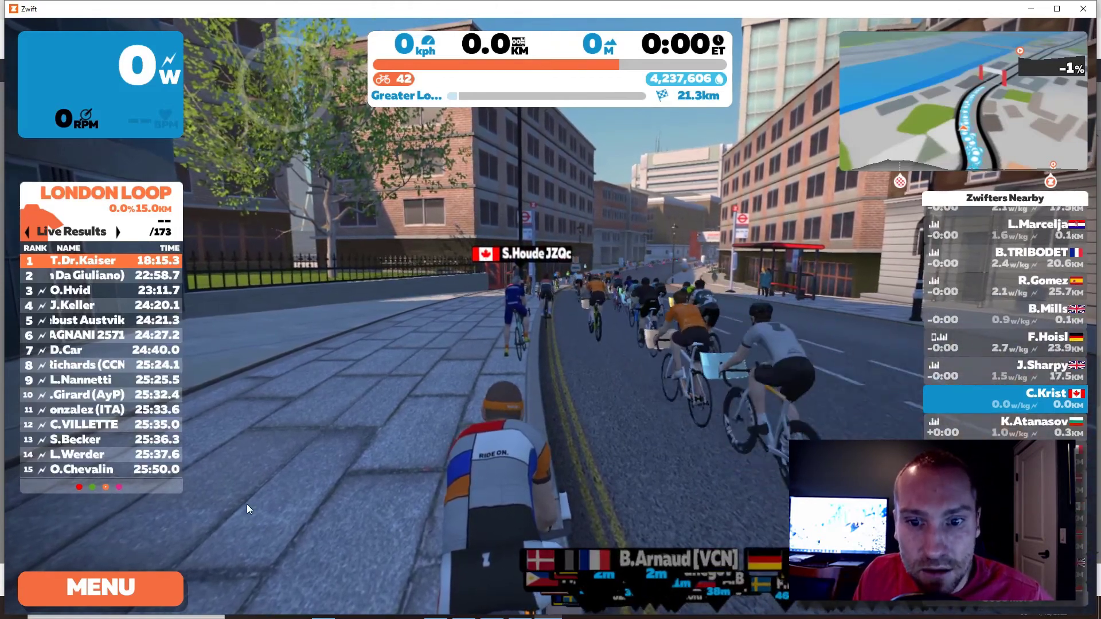
Load the TrainingPeaks custom workout 'VO2 Max | 3:00 Intervals | FTP' into the London ride.
click(119, 590)
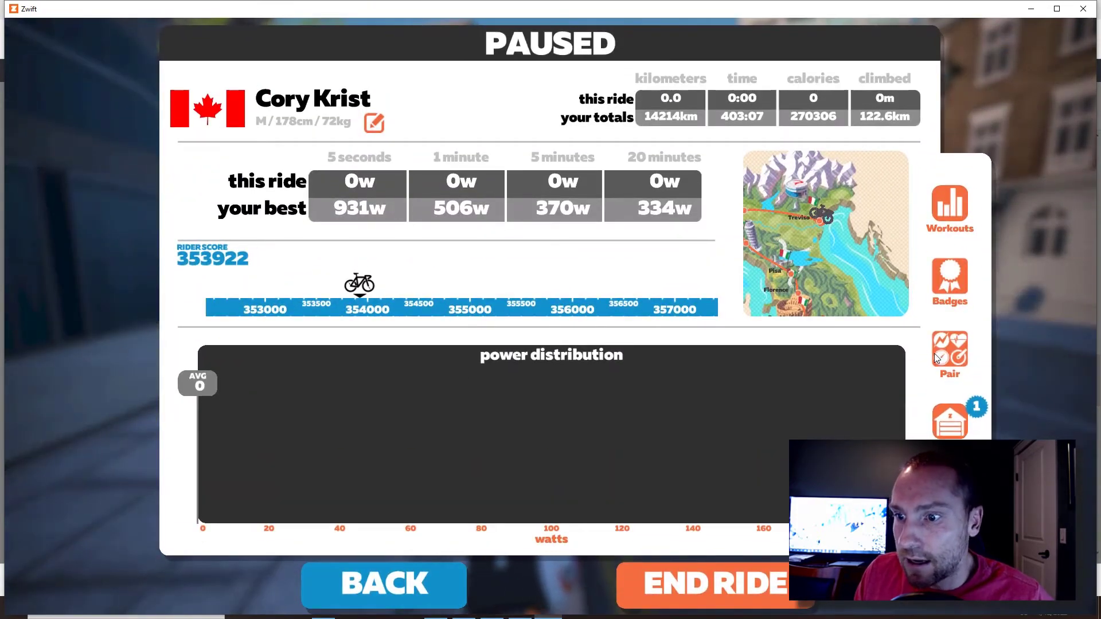
click(951, 199)
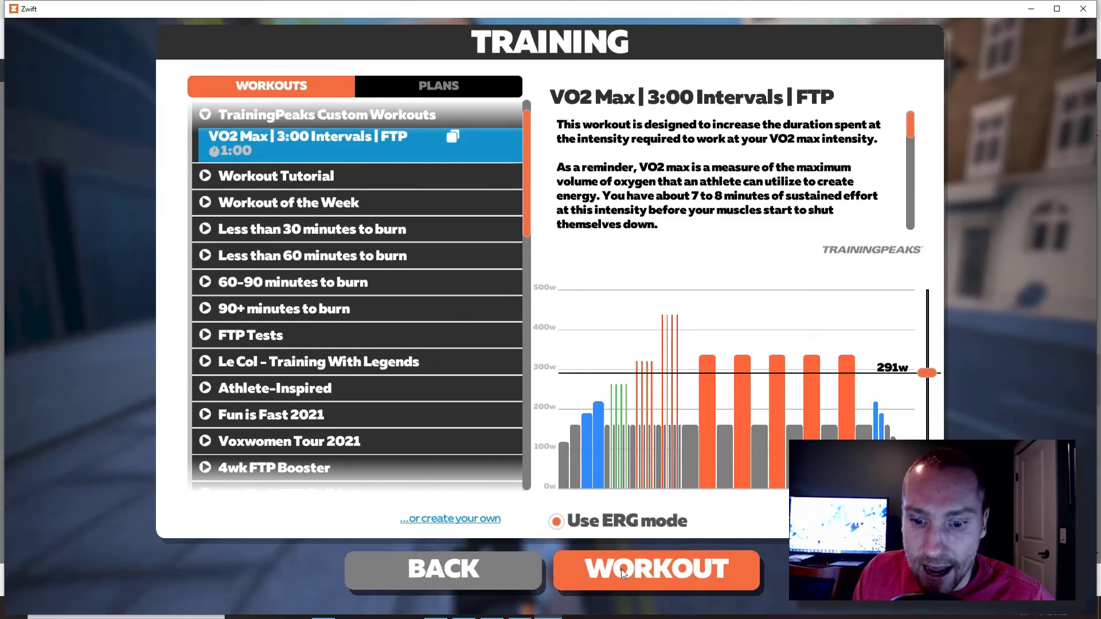
click(658, 577)
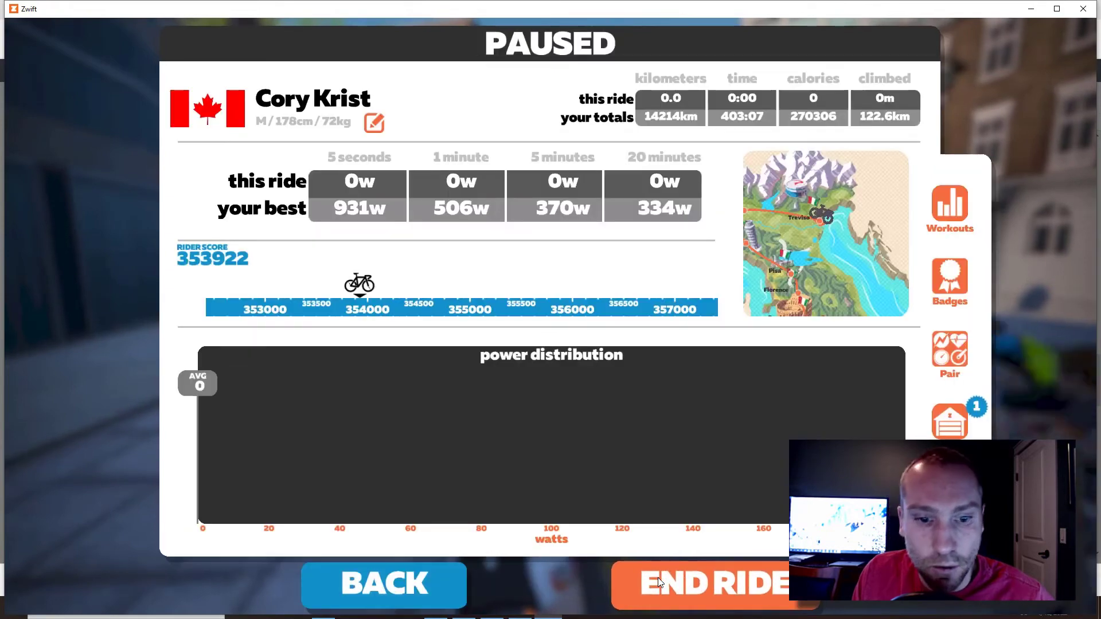
click(430, 582)
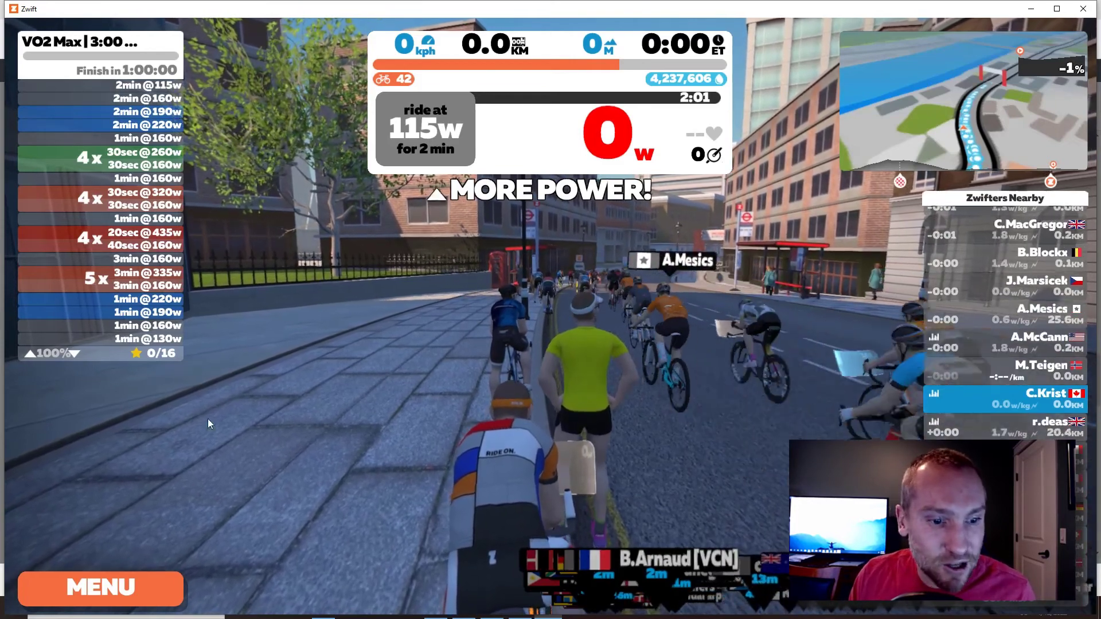
click(86, 584)
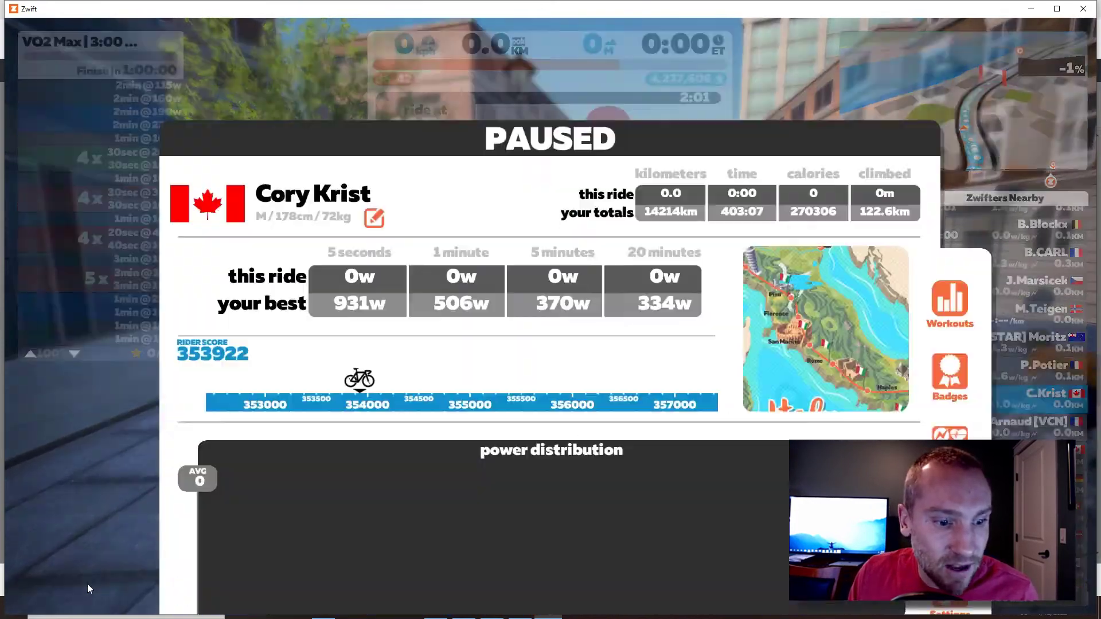
click(428, 590)
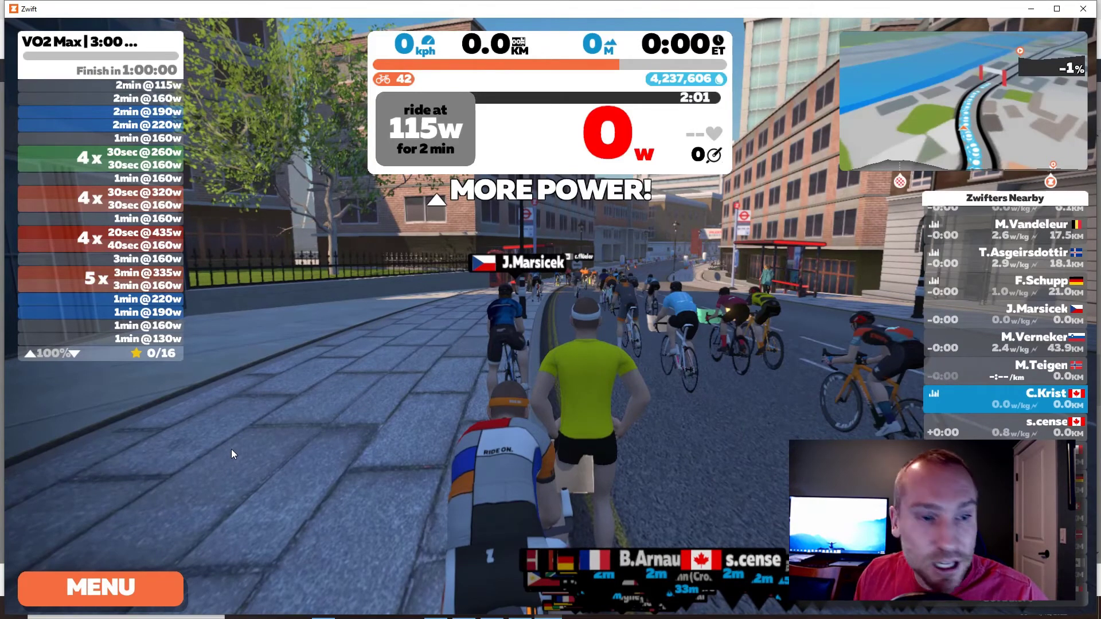
Switch from Zwift back to the TrainingPeaks VO2 Max workout details in Chrome.
key(alt+Tab)
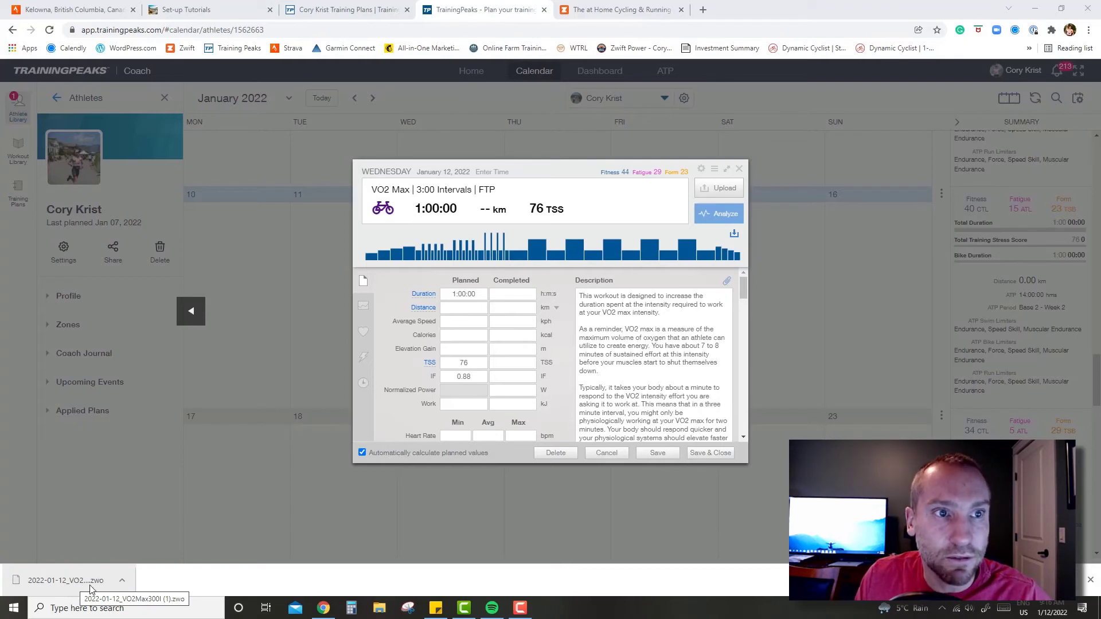
Close the VO2 Max workout details and go to the Kelowna Triathlon Club Strava page.
click(740, 170)
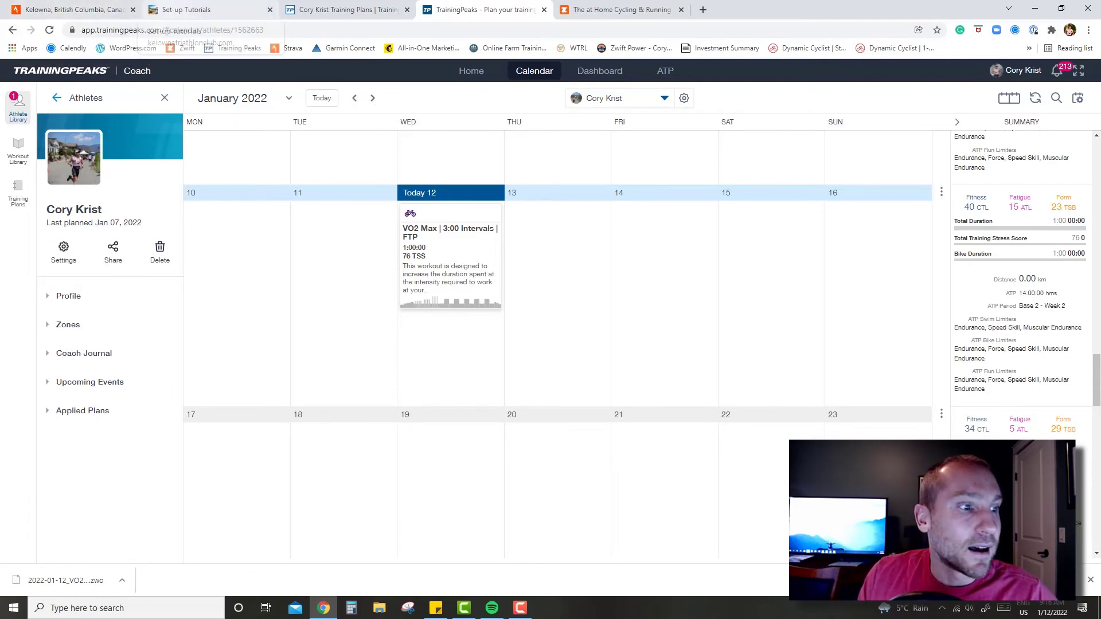
click(51, 13)
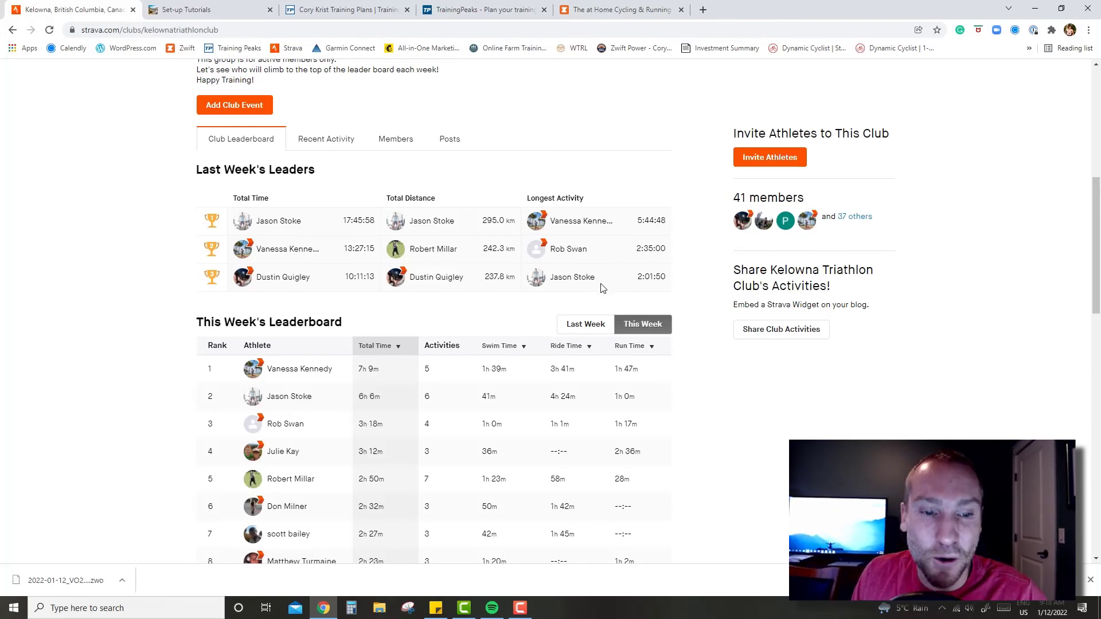
Switch the Kelowna Triathlon Club leaderboard to Last Week's rankings.
click(584, 325)
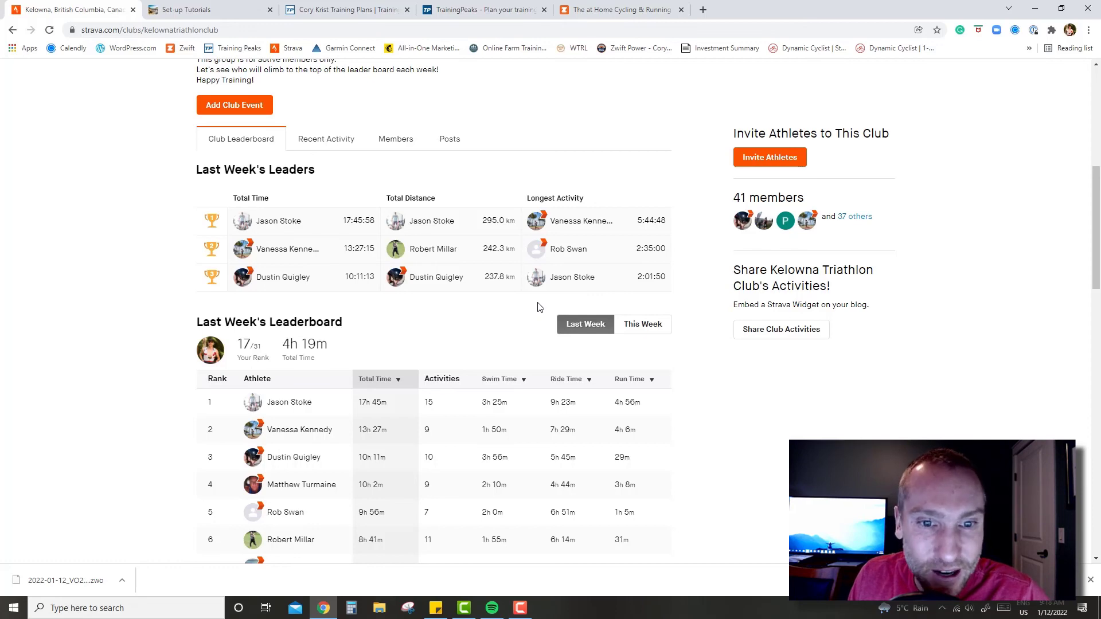
scroll(538, 307, up, 3)
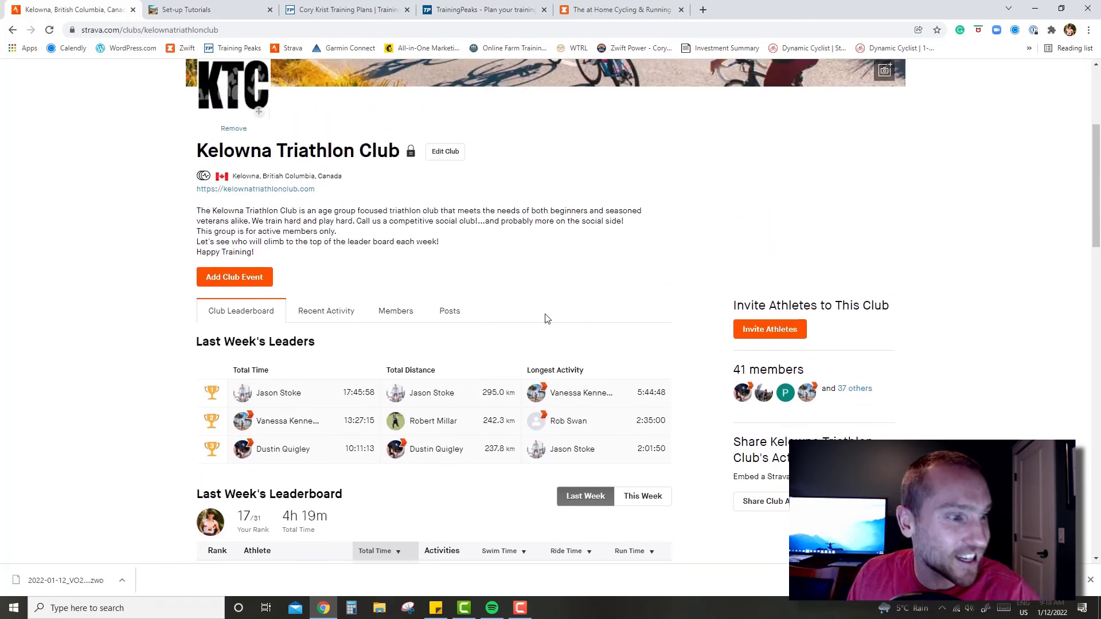
scroll(549, 327, up, 3)
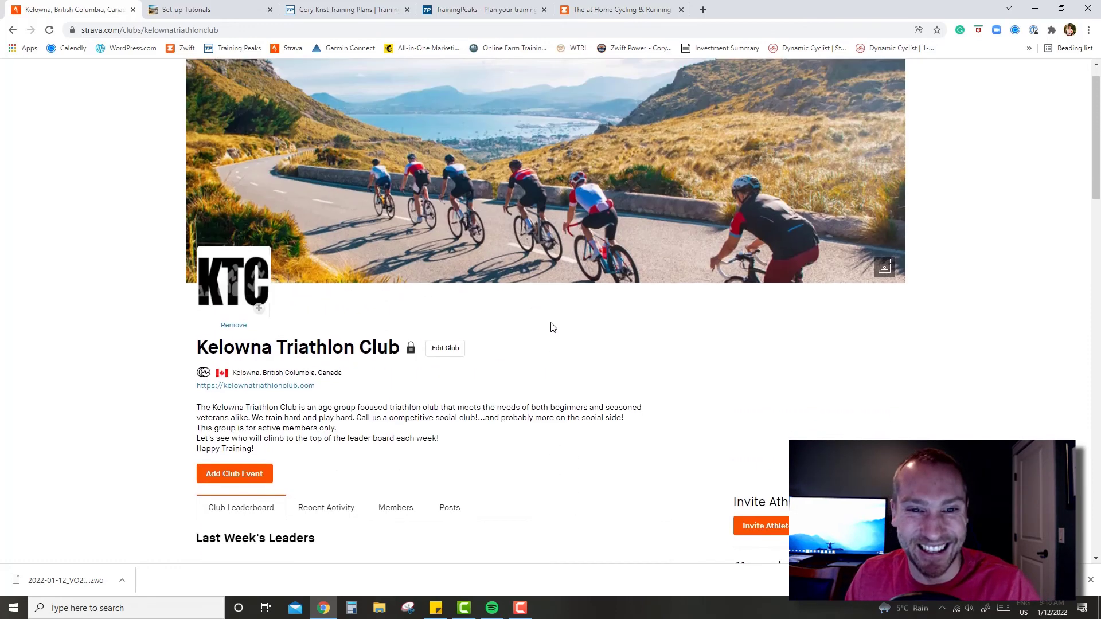
scroll(553, 326, up, 1)
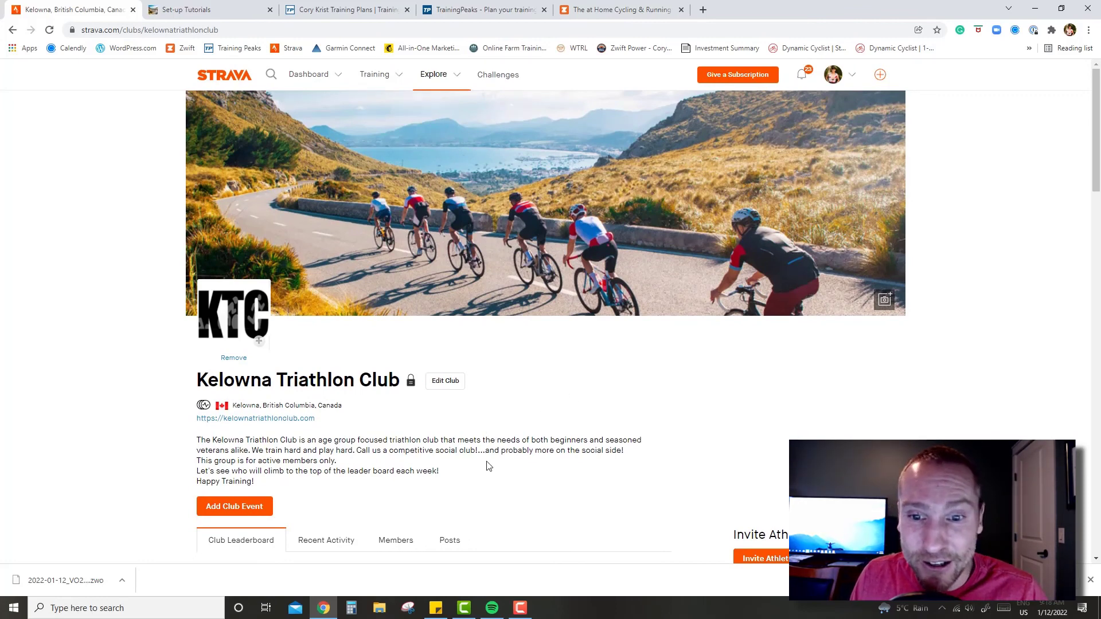
scroll(488, 439, down, 2)
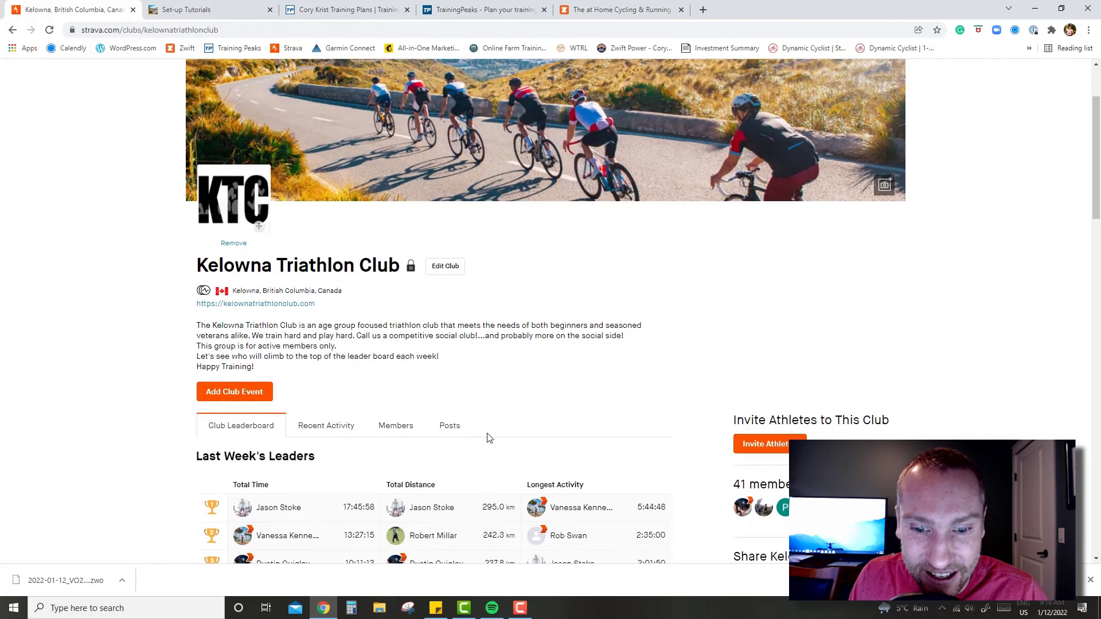
scroll(489, 439, down, 1)
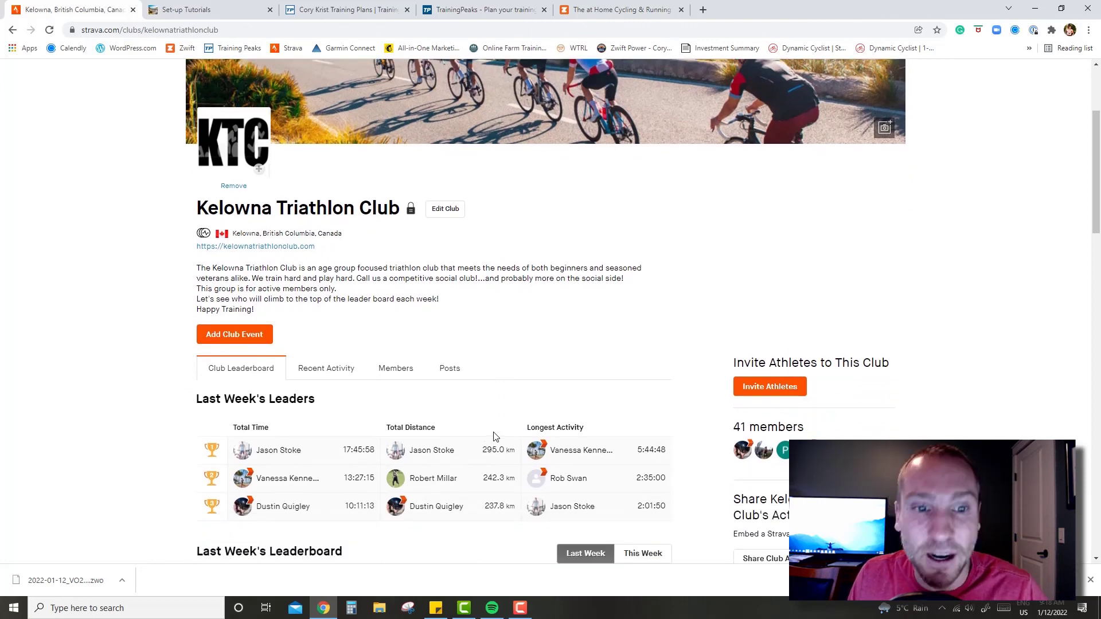
scroll(495, 436, up, 3)
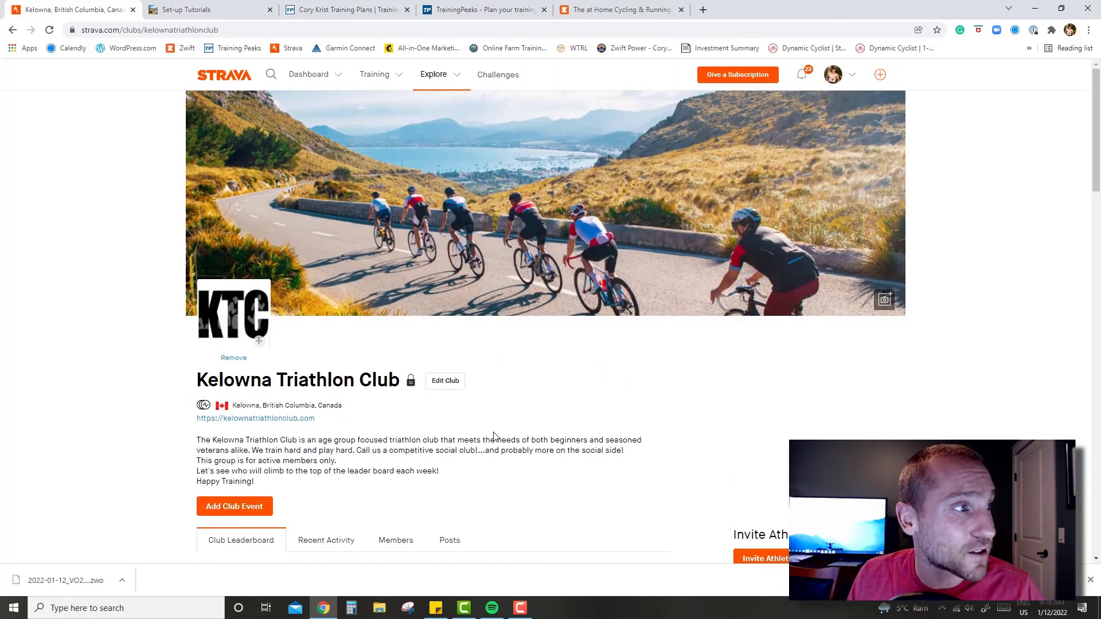